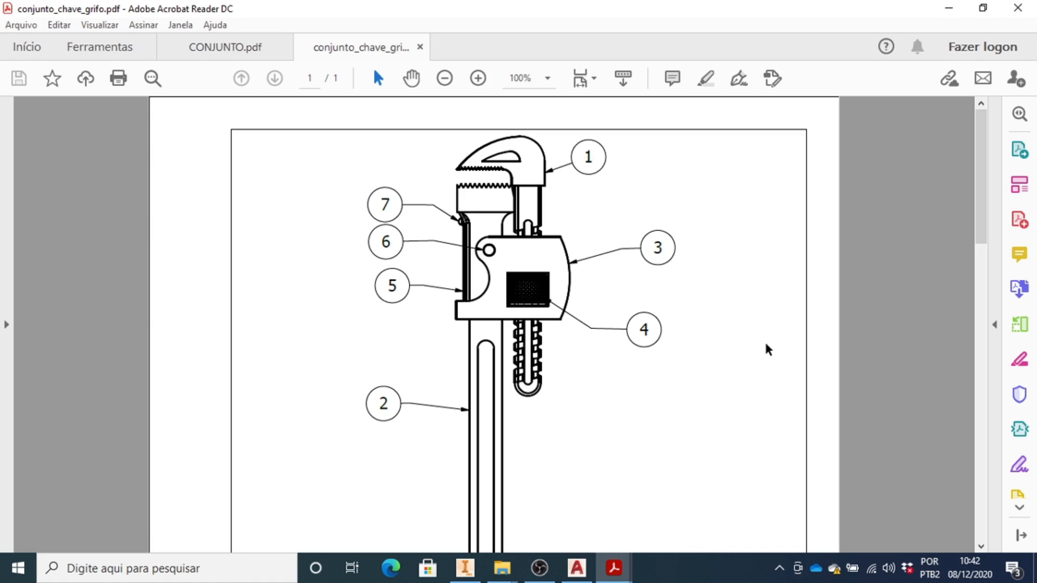
# Examine the pipe wrench assembly drawing in the PDF, including the numbered balloons, parts list and title block.
pyautogui.scroll(-1, 764, 338)
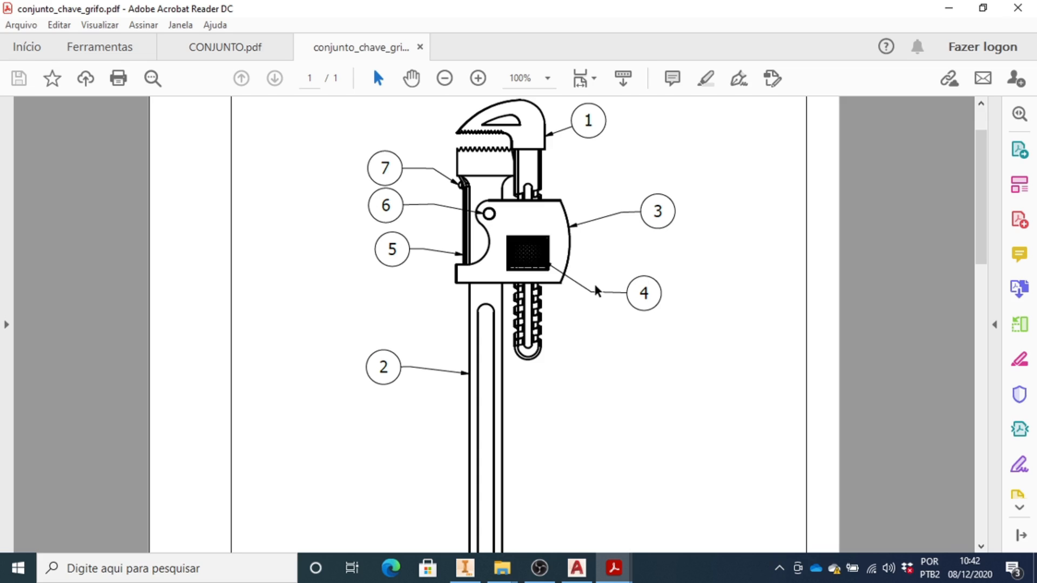
pyautogui.scroll(-1, 514, 220)
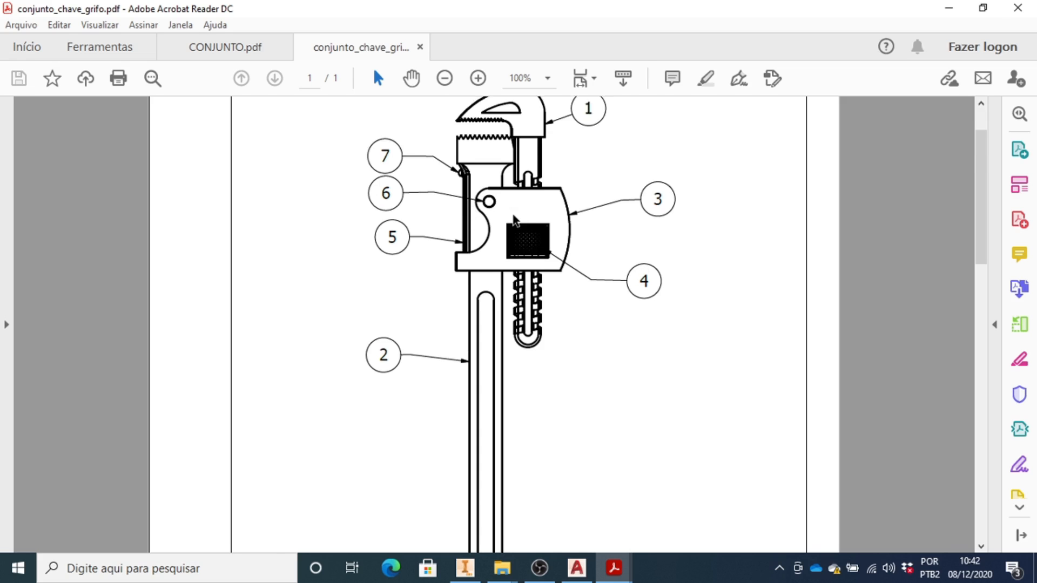
pyautogui.scroll(-8, 515, 220)
pyautogui.scroll(-1, 521, 266)
pyautogui.scroll(8, 521, 268)
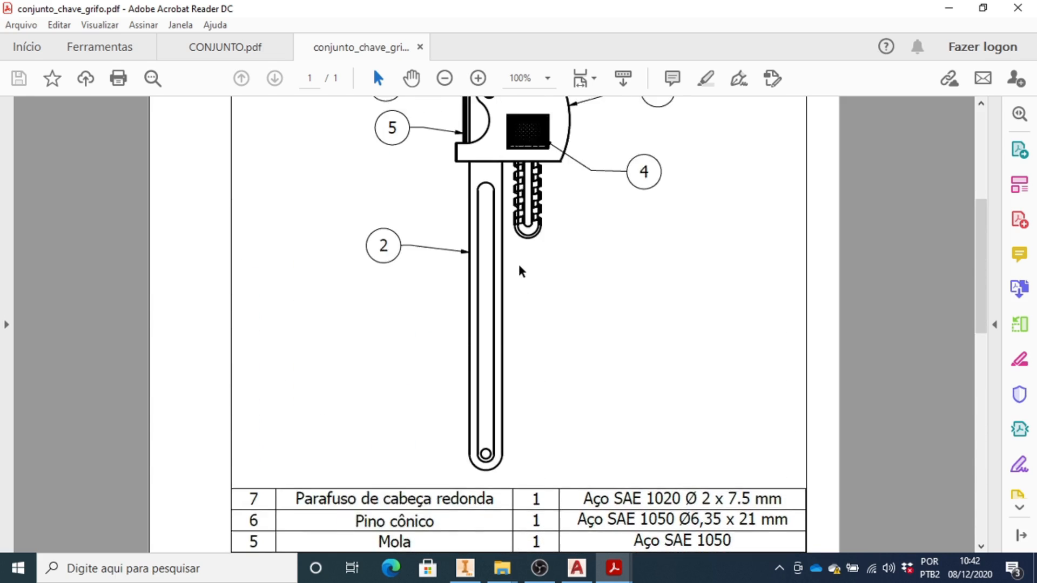
pyautogui.scroll(4, 521, 271)
pyautogui.scroll(-7, 543, 302)
pyautogui.scroll(6, 543, 302)
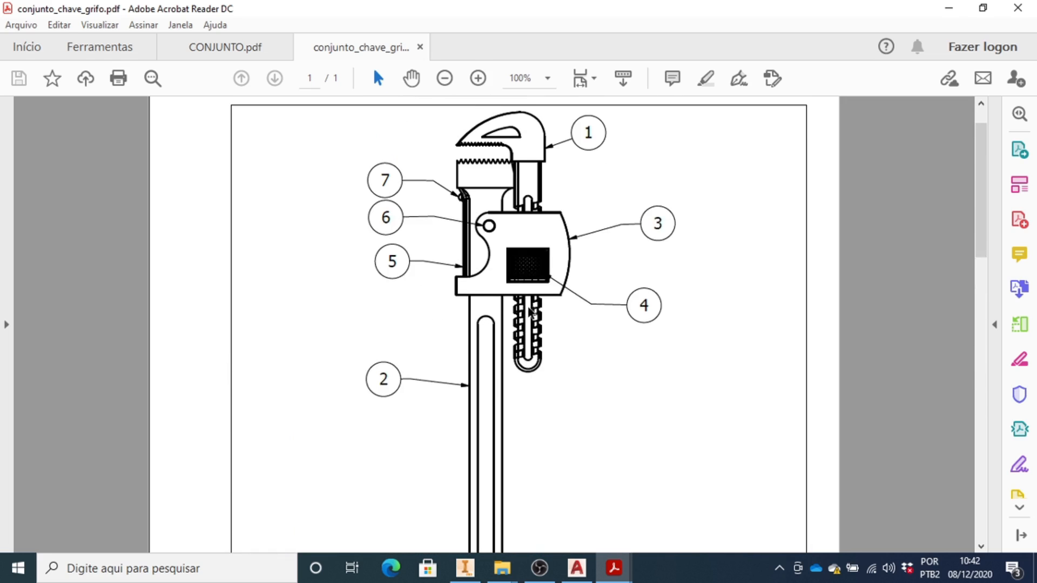
pyautogui.scroll(1, 530, 310)
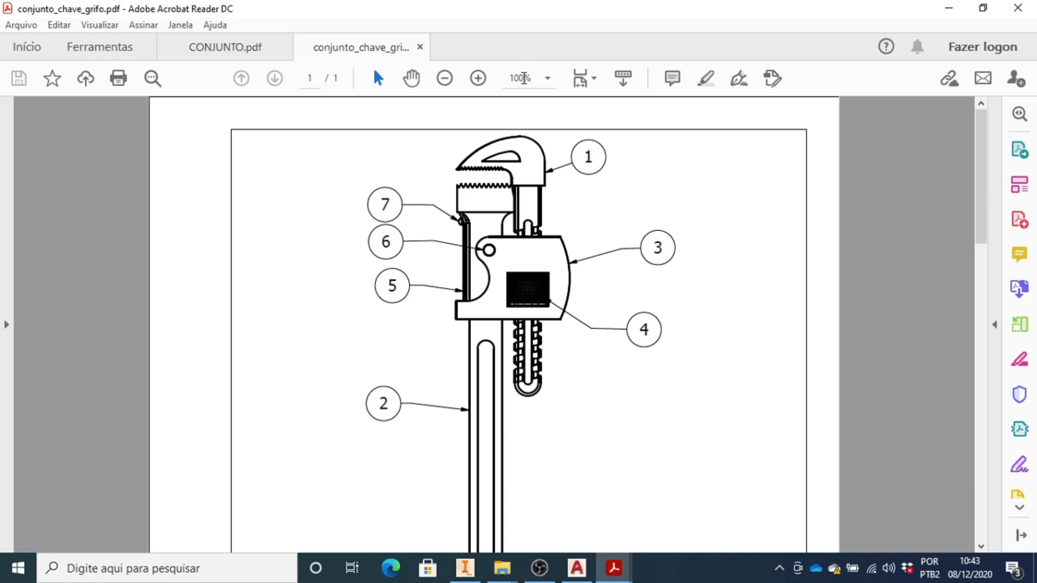
pyautogui.scroll(-3, 517, 243)
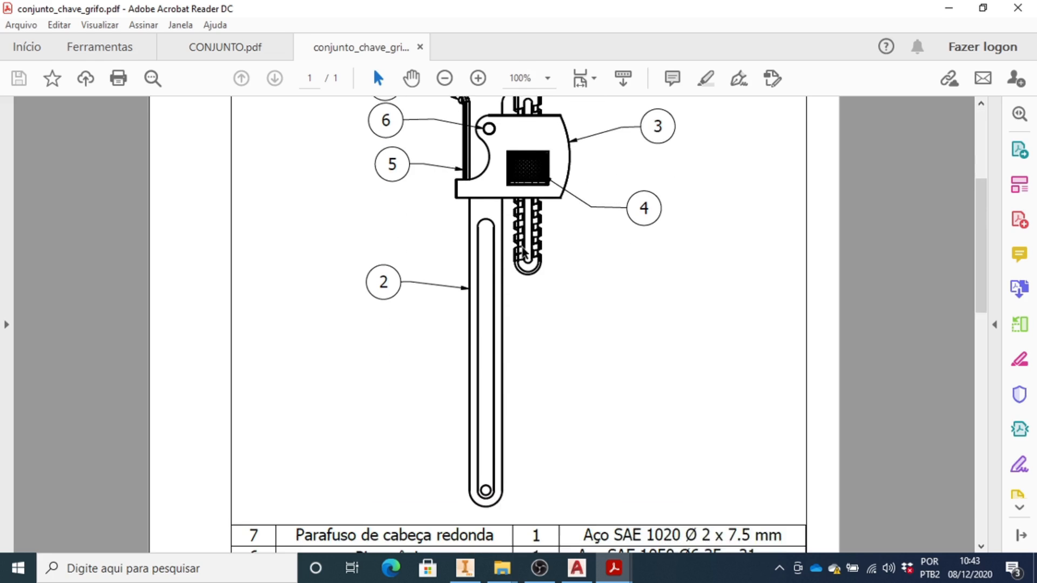
pyautogui.scroll(-1, 516, 319)
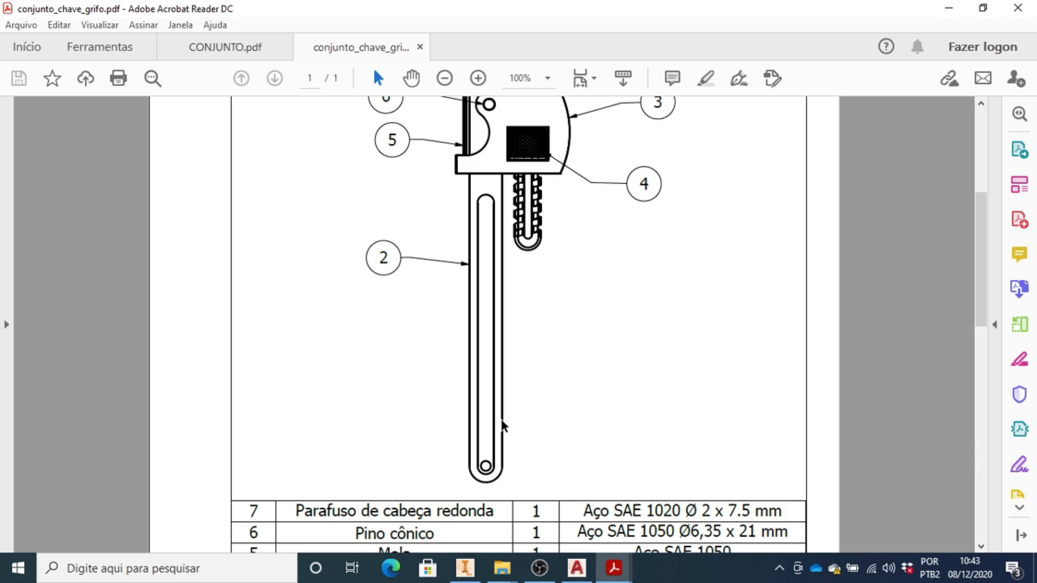
pyautogui.scroll(2, 494, 281)
pyautogui.scroll(3, 494, 279)
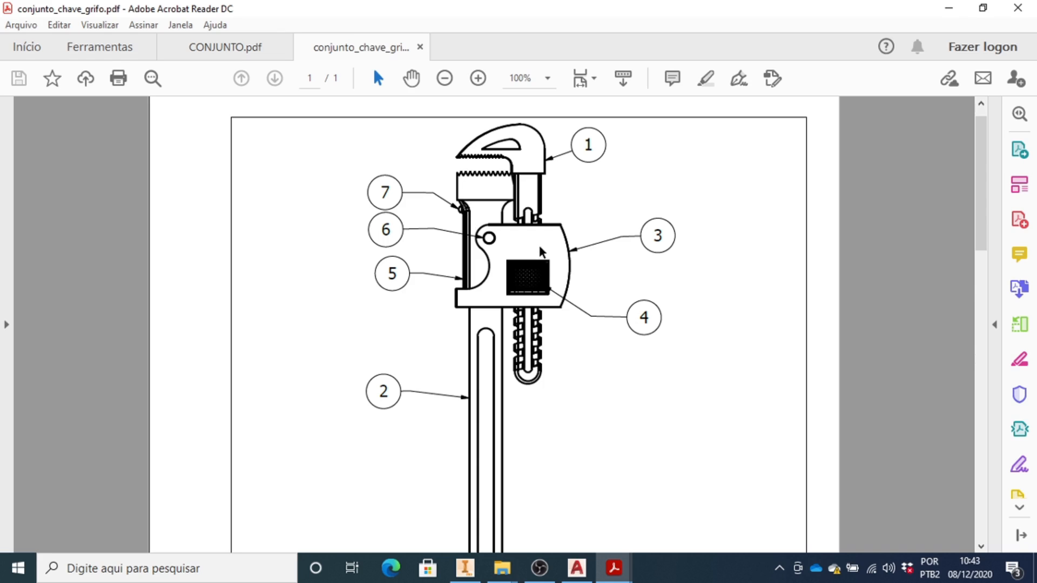
pyautogui.scroll(-5, 540, 276)
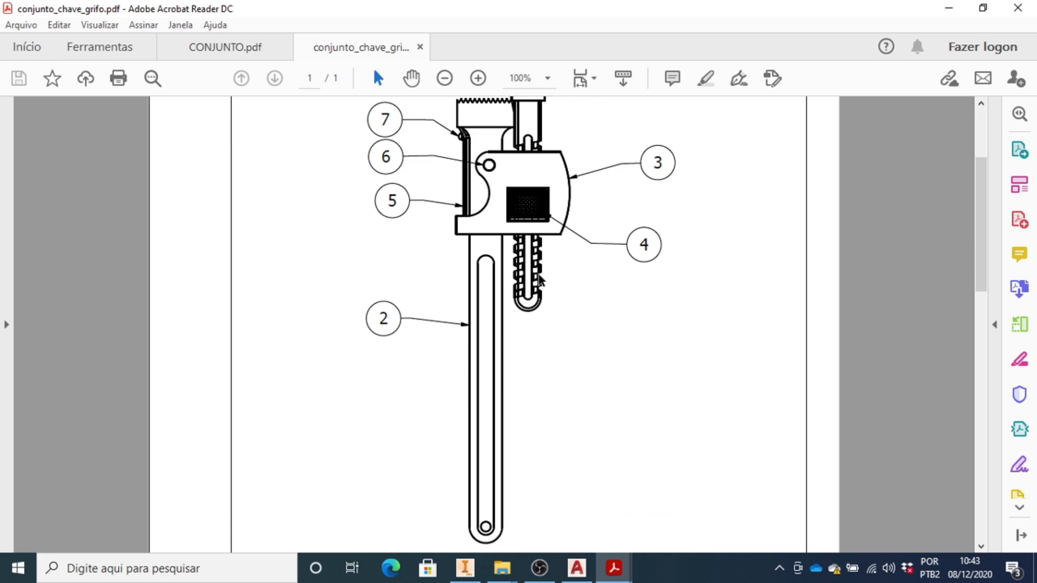
pyautogui.scroll(-3, 536, 288)
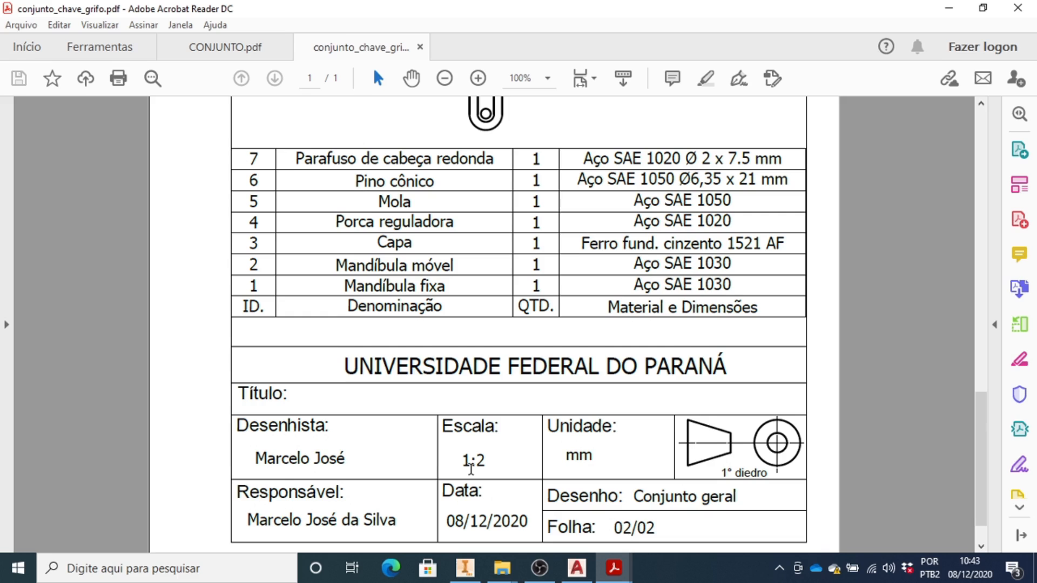
pyautogui.scroll(-1, 470, 468)
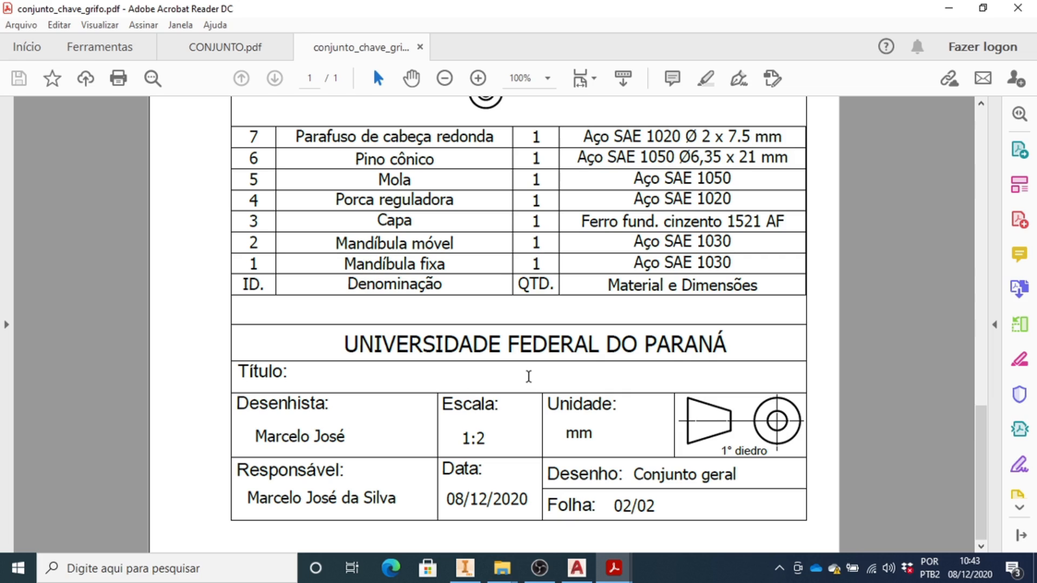
pyautogui.scroll(10, 532, 375)
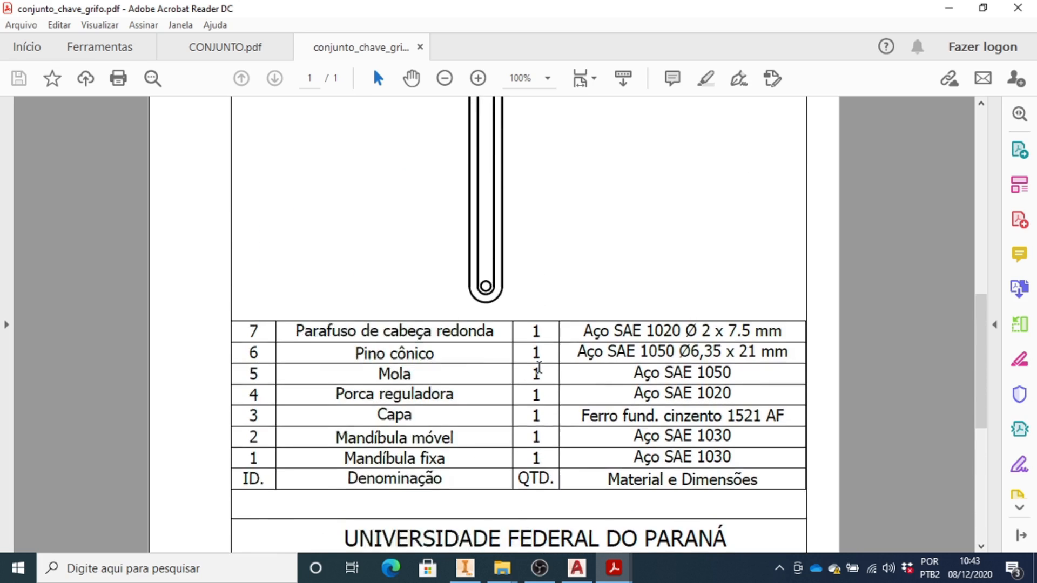
pyautogui.scroll(7, 540, 373)
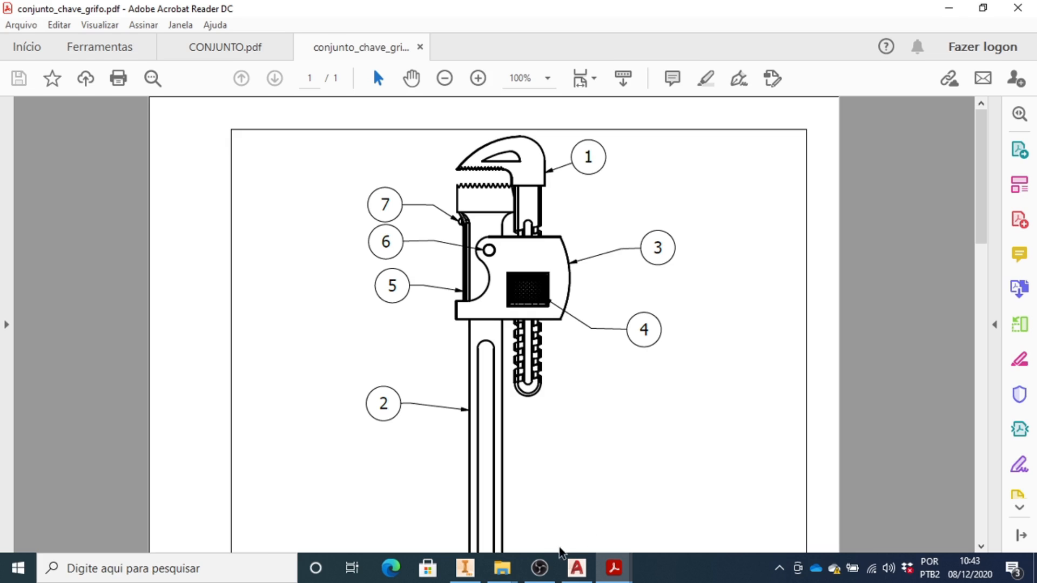
# Switch to Autodesk Inventor and examine the conjunto_chave_grifo sheet's assembly view, parts list and title block, including the CHAVE GRIFO title.
pyautogui.moveTo(464, 568)
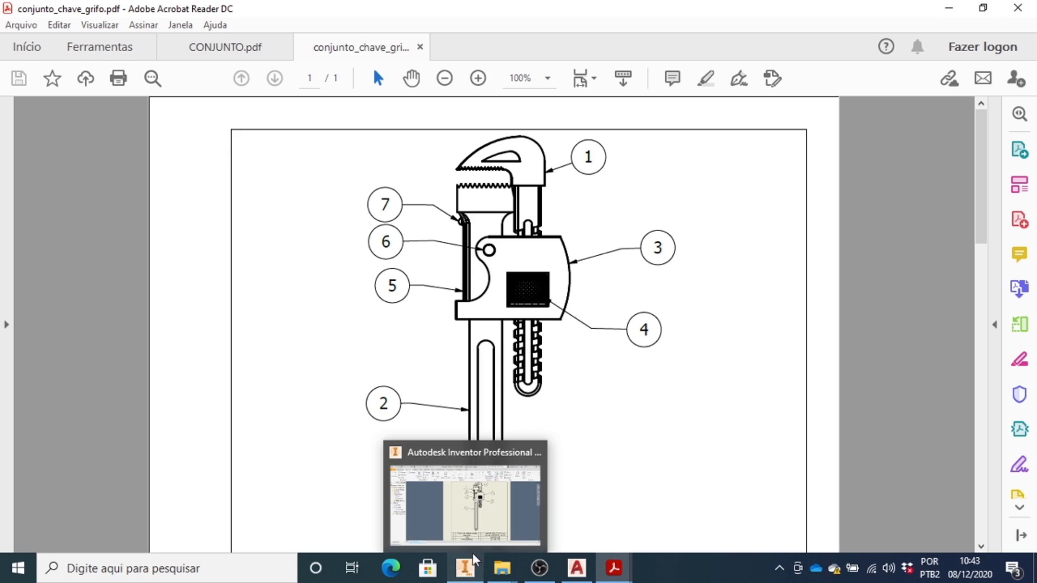
pyautogui.click(484, 514)
pyautogui.scroll(-5, 615, 160)
pyautogui.scroll(5, 614, 160)
pyautogui.scroll(-2, 626, 335)
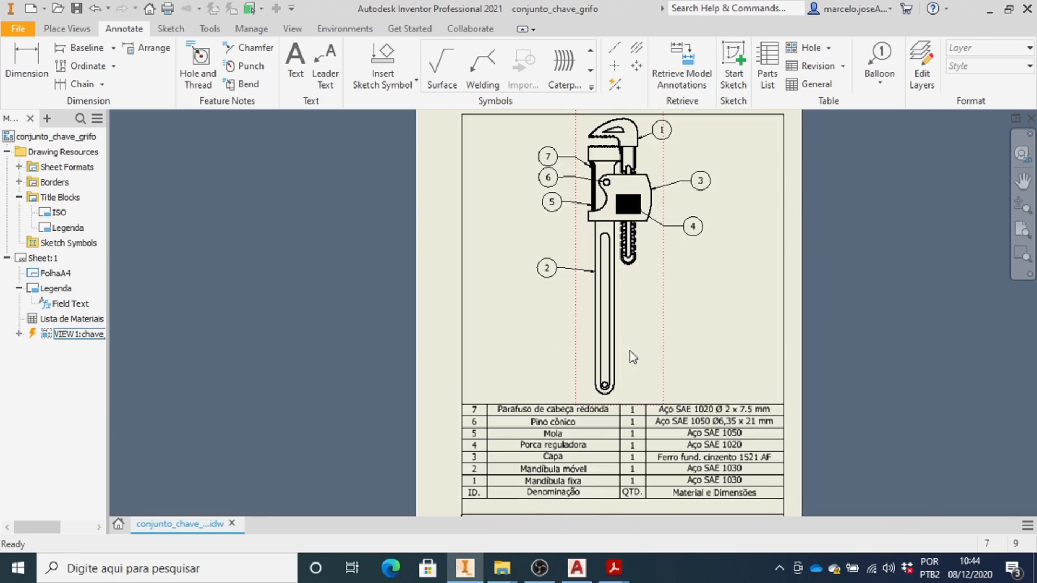
pyautogui.scroll(-4, 624, 355)
pyautogui.scroll(6, 623, 356)
pyautogui.scroll(-3, 618, 425)
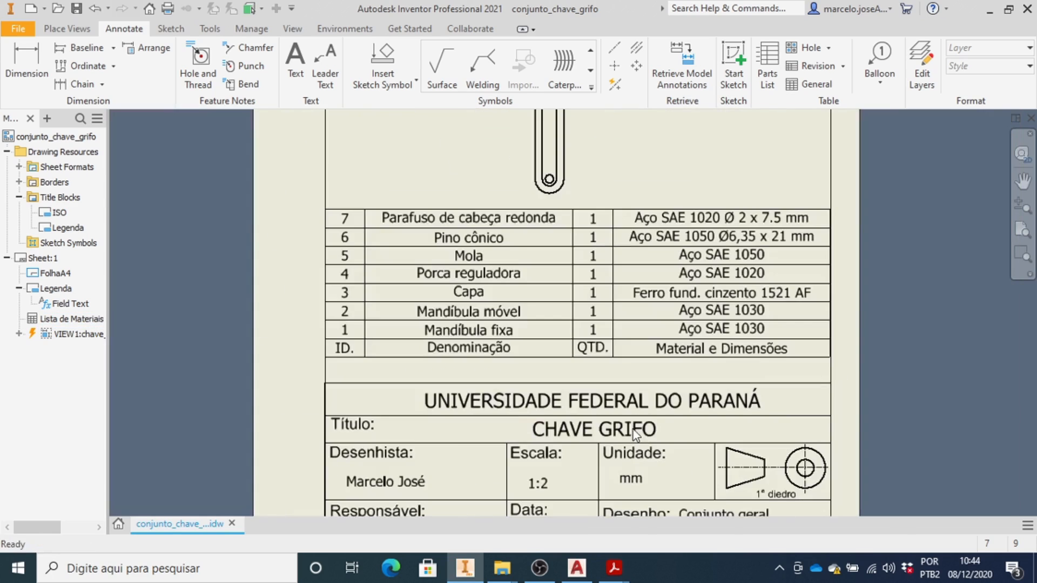
pyautogui.scroll(-2, 554, 435)
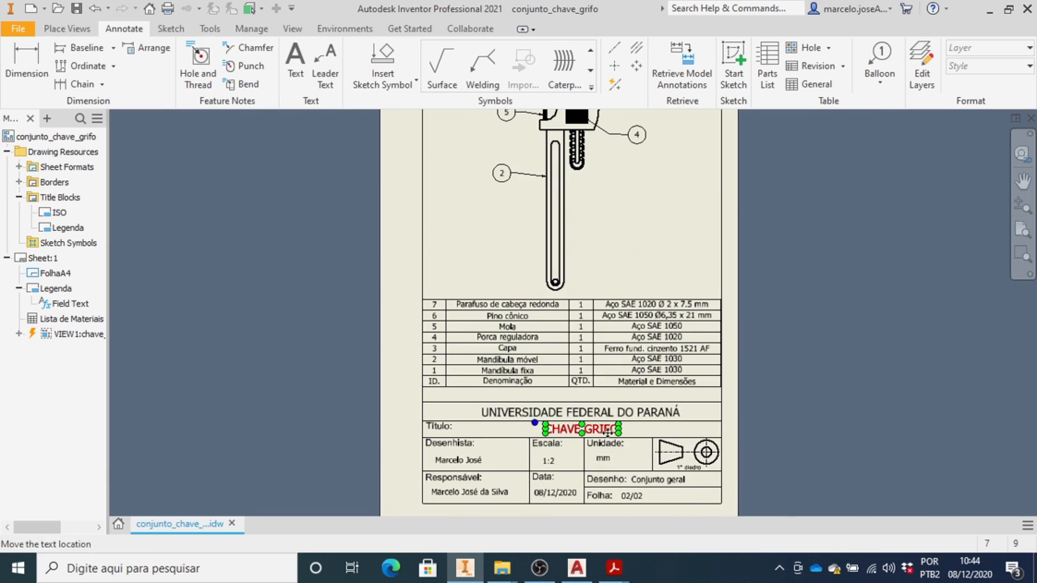
pyautogui.scroll(5, 591, 424)
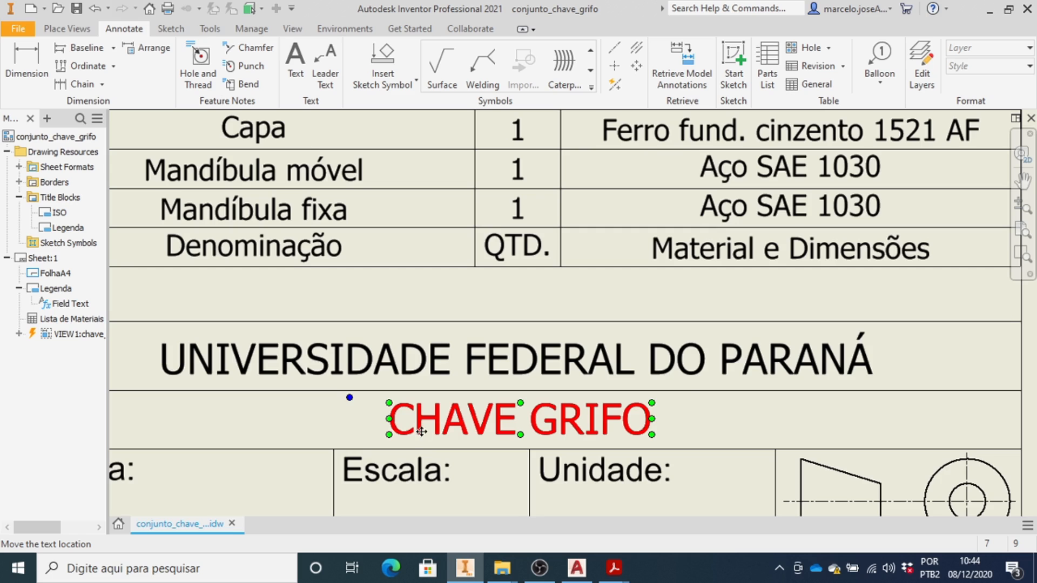
pyautogui.scroll(-5, 453, 418)
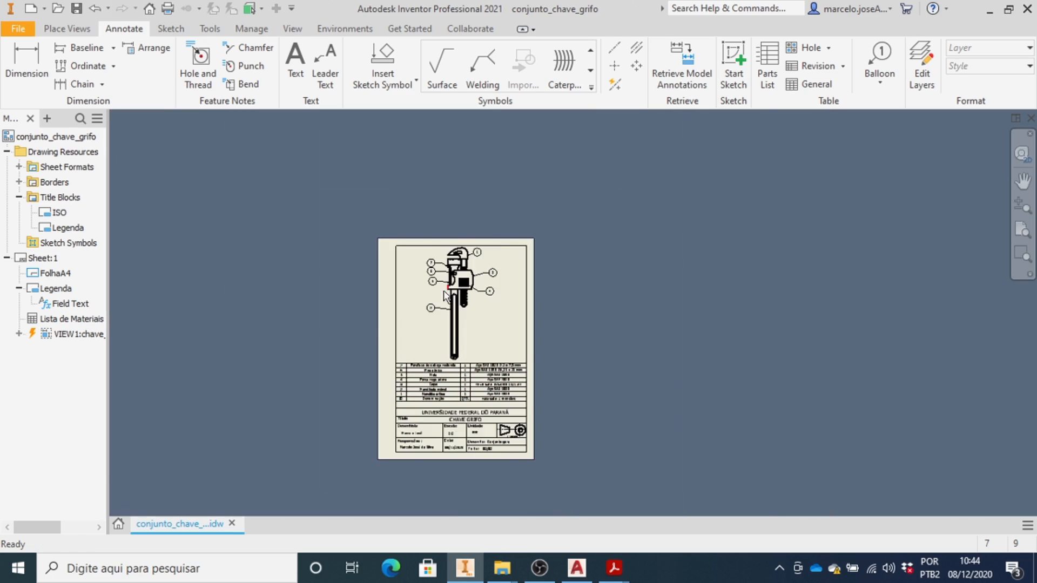
pyautogui.scroll(5, 445, 296)
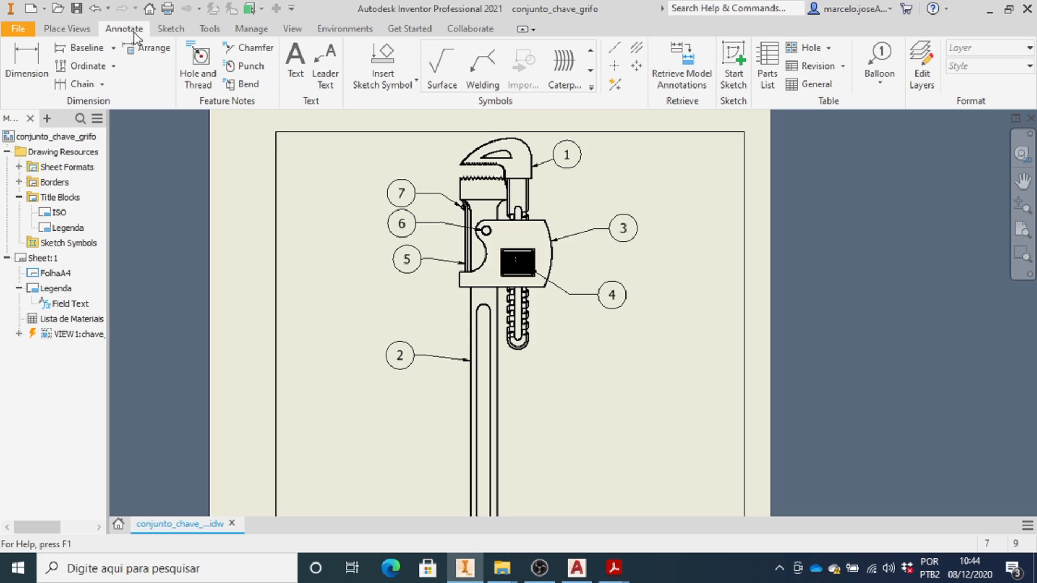
# Look over the layer styles, then check which layer is assigned to the outer arc of the wrench's upper jaw.
pyautogui.click(923, 60)
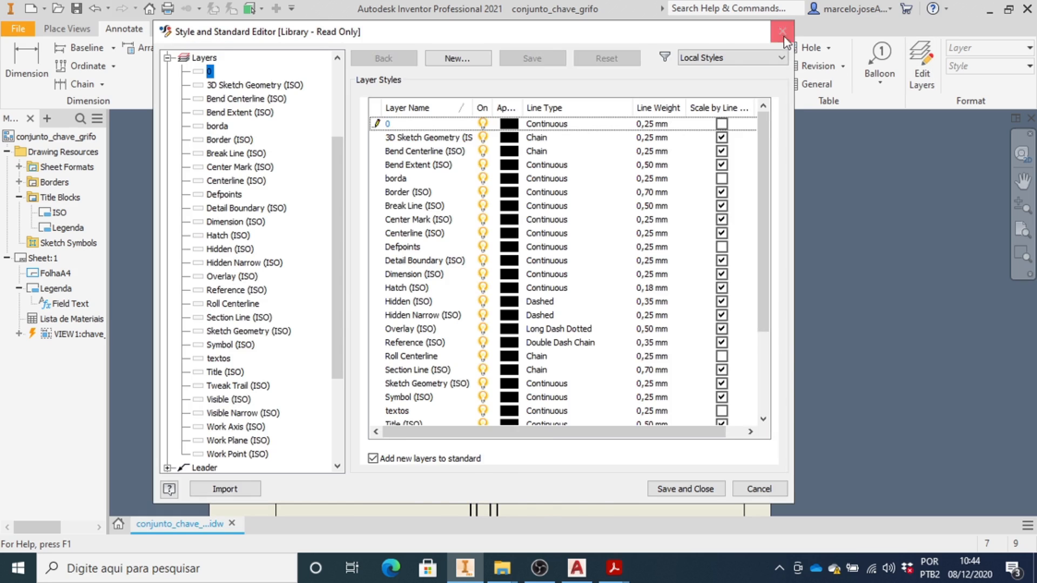
pyautogui.click(783, 34)
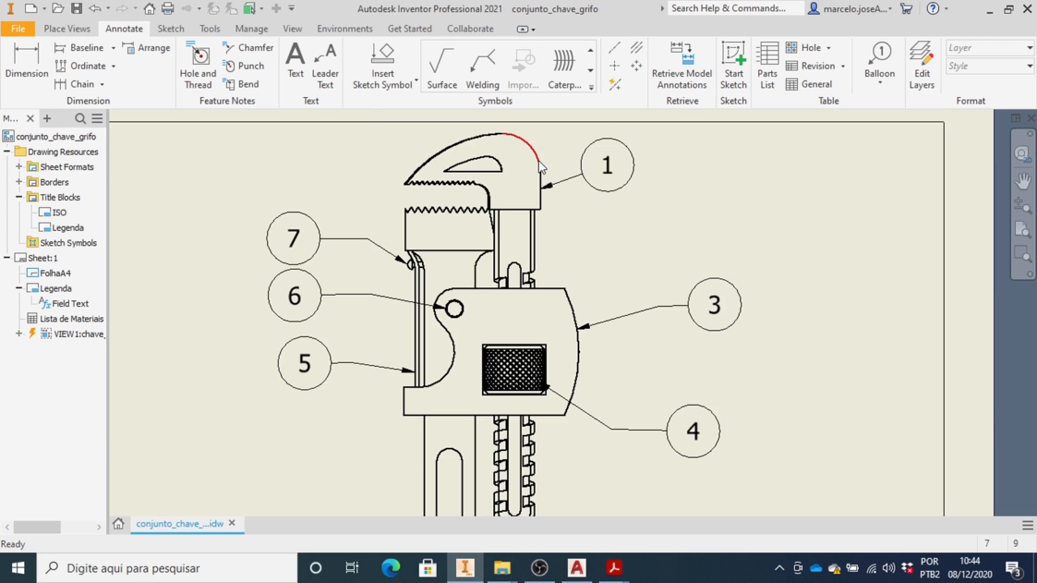
pyautogui.click(542, 168)
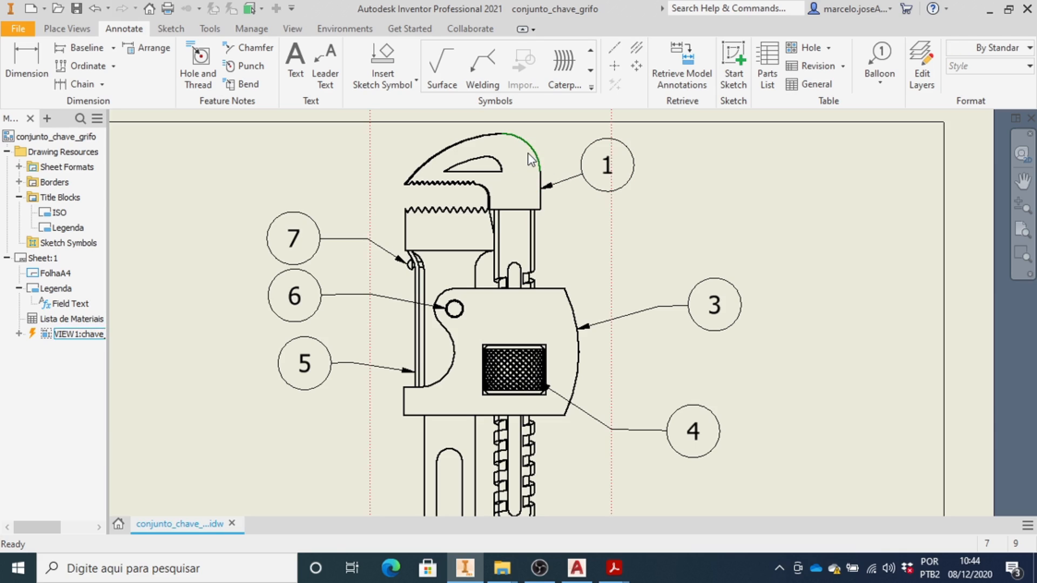
pyautogui.click(1030, 49)
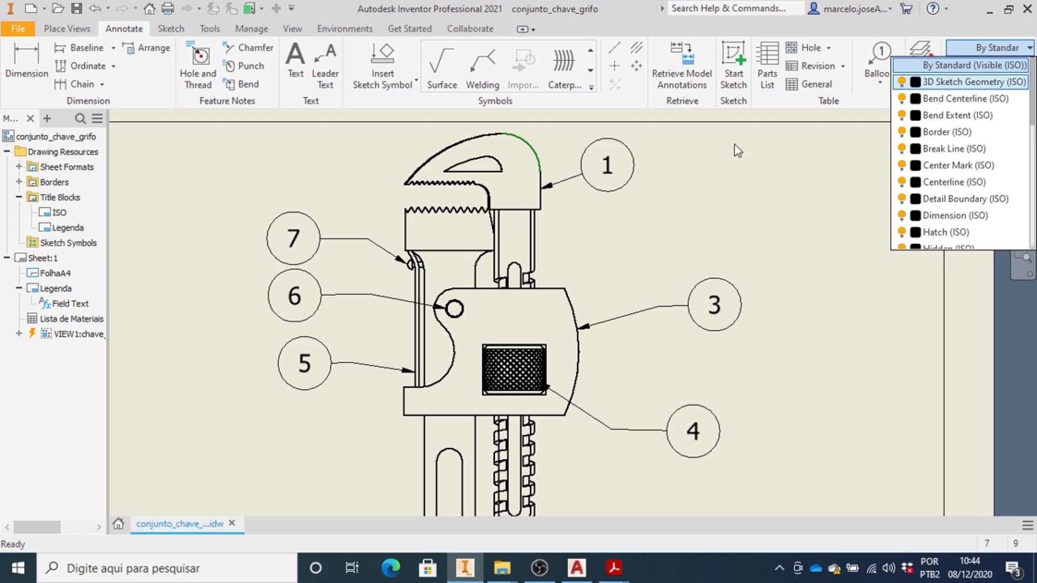
pyautogui.click(762, 162)
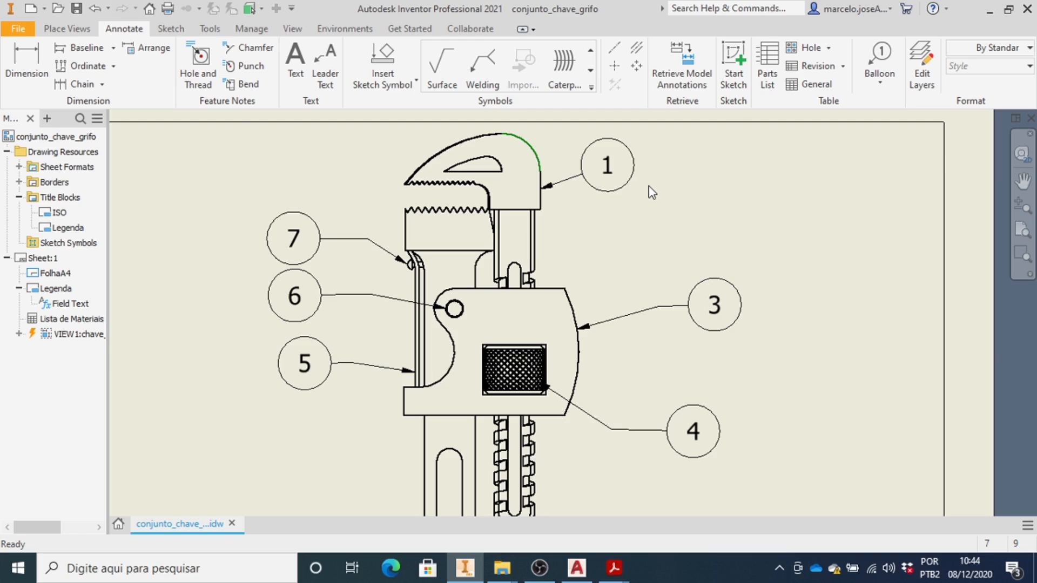
# Set the line weight of the Visible (ISO) layer to 0,35 mm in the layer styles.
pyautogui.scroll(-8, 693, 211)
pyautogui.scroll(5, 746, 169)
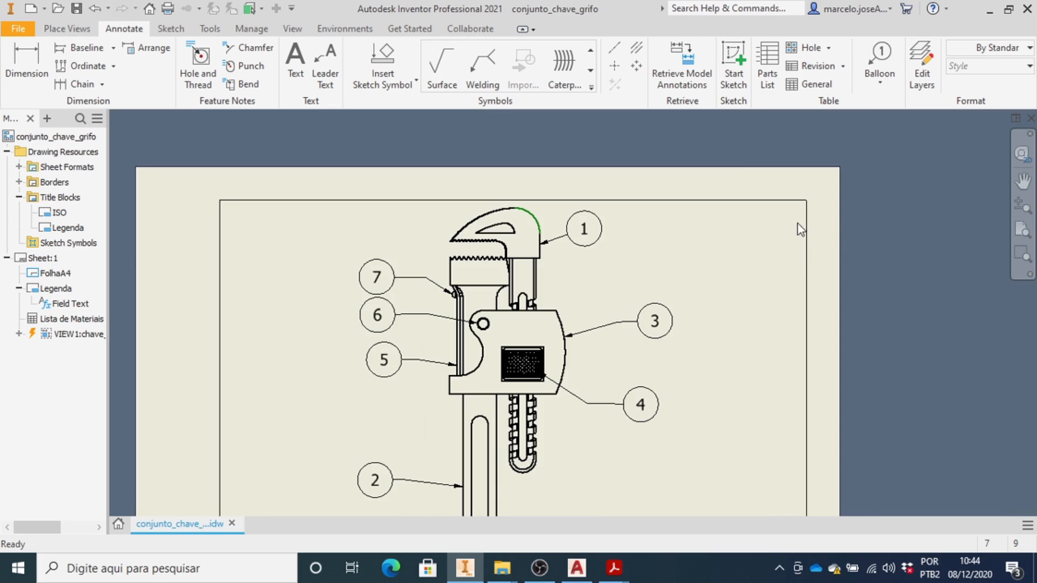
pyautogui.click(924, 79)
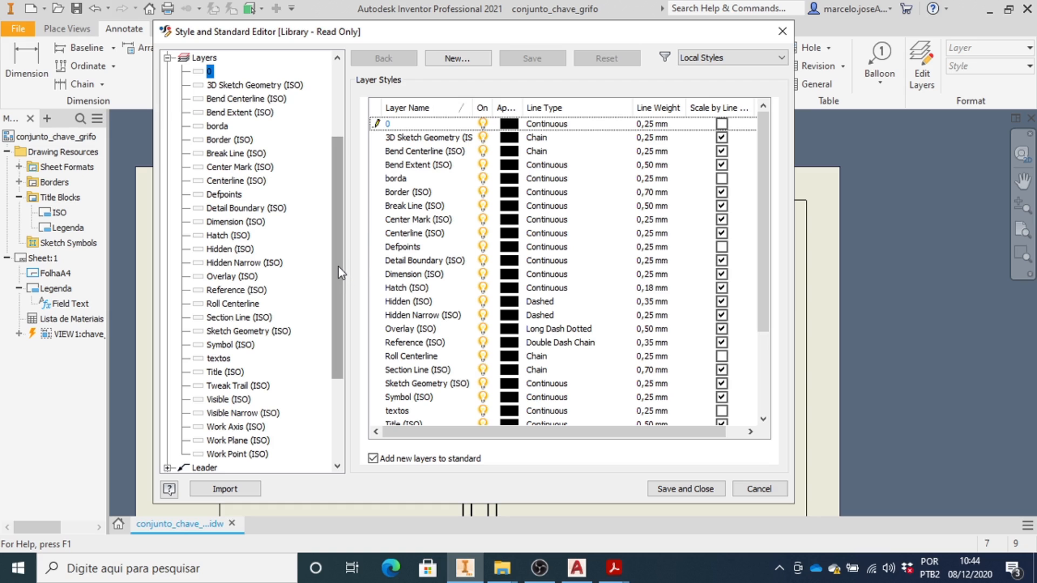
pyautogui.scroll(-1, 338, 270)
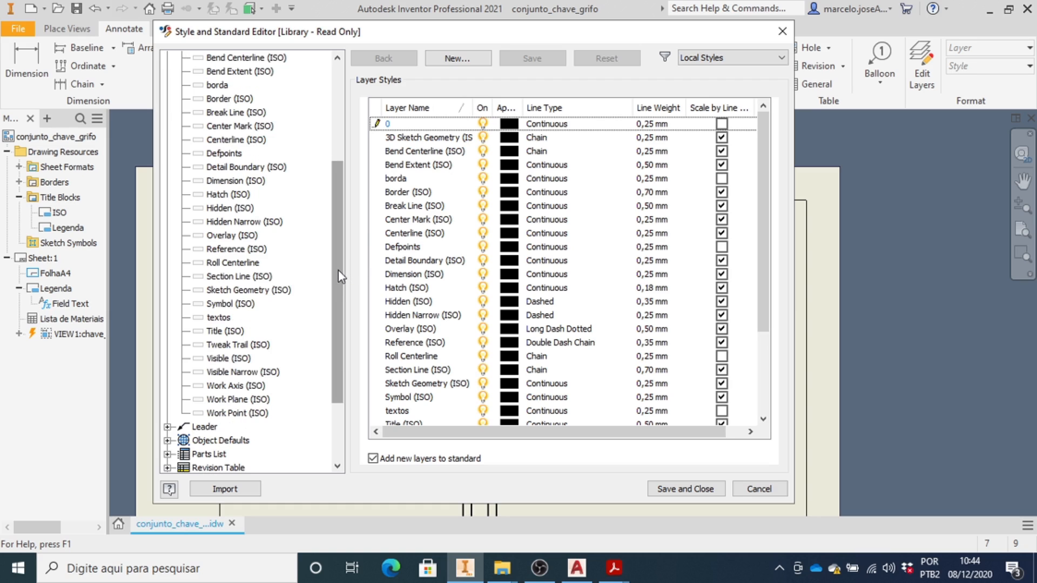
pyautogui.scroll(1, 218, 302)
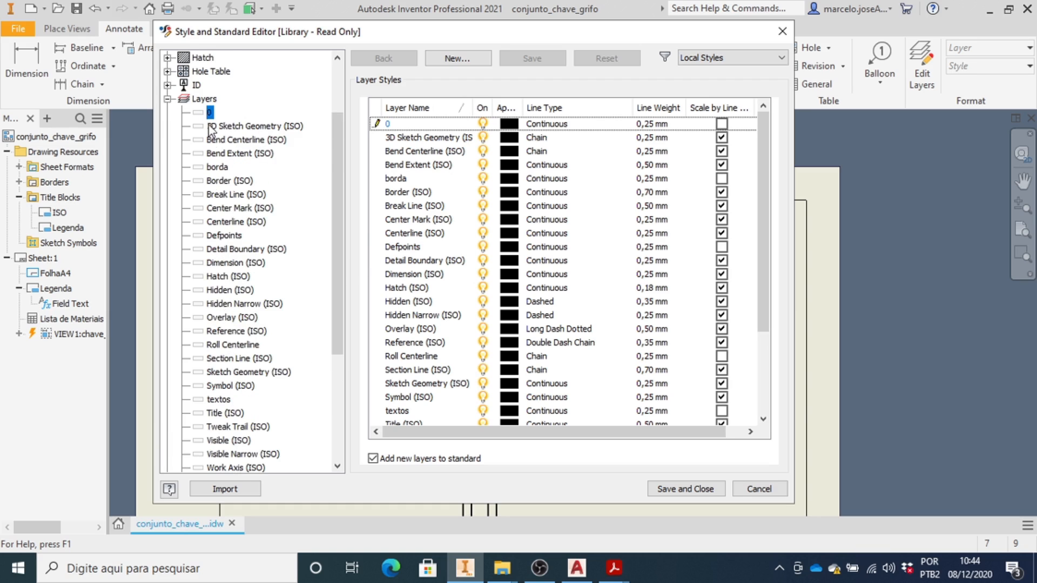
pyautogui.scroll(-1, 216, 293)
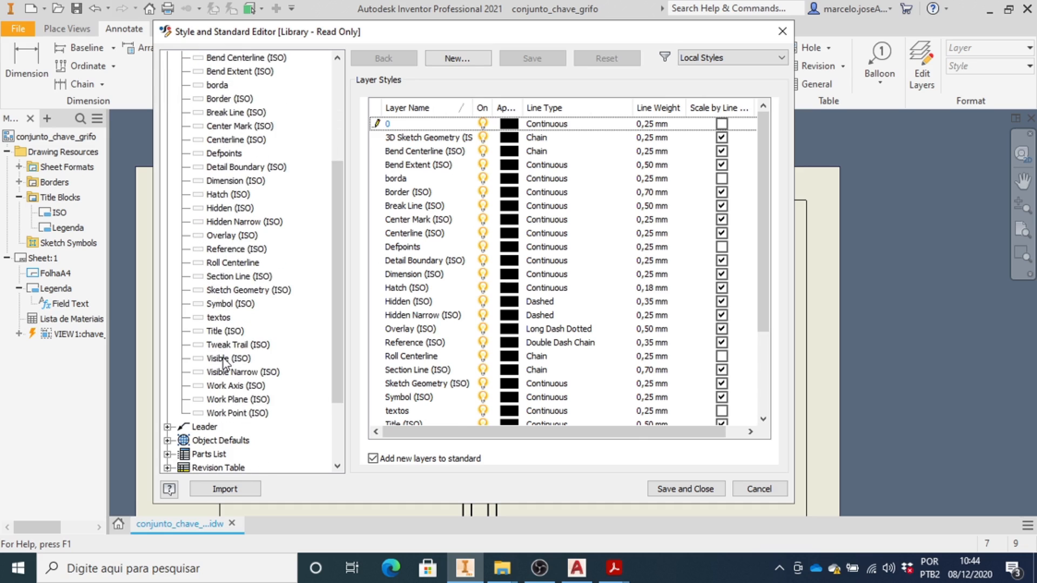
pyautogui.click(225, 359)
pyautogui.moveTo(766, 351); pyautogui.dragTo(766, 367)
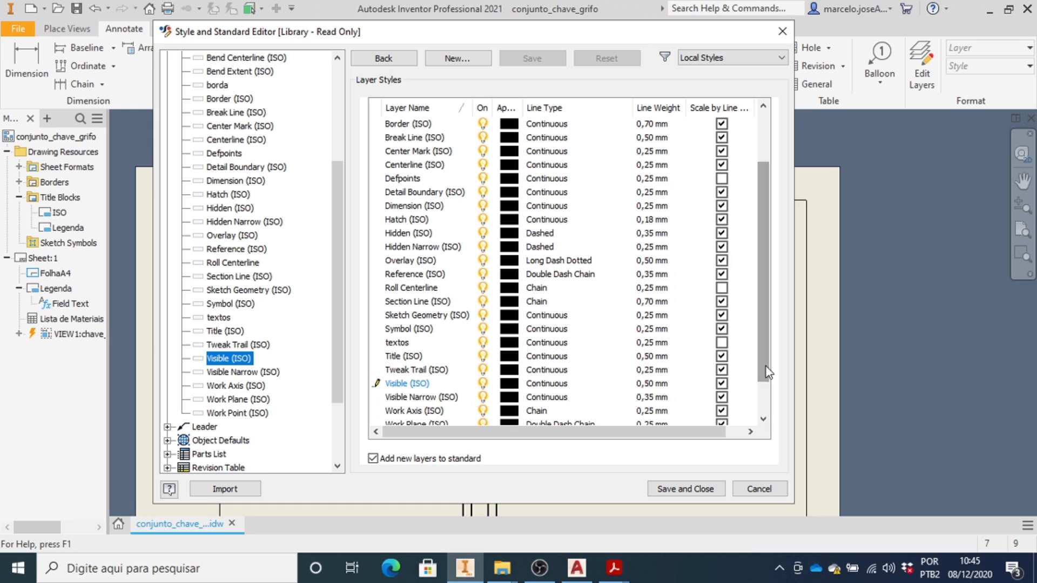
pyautogui.click(658, 385)
pyautogui.click(677, 385)
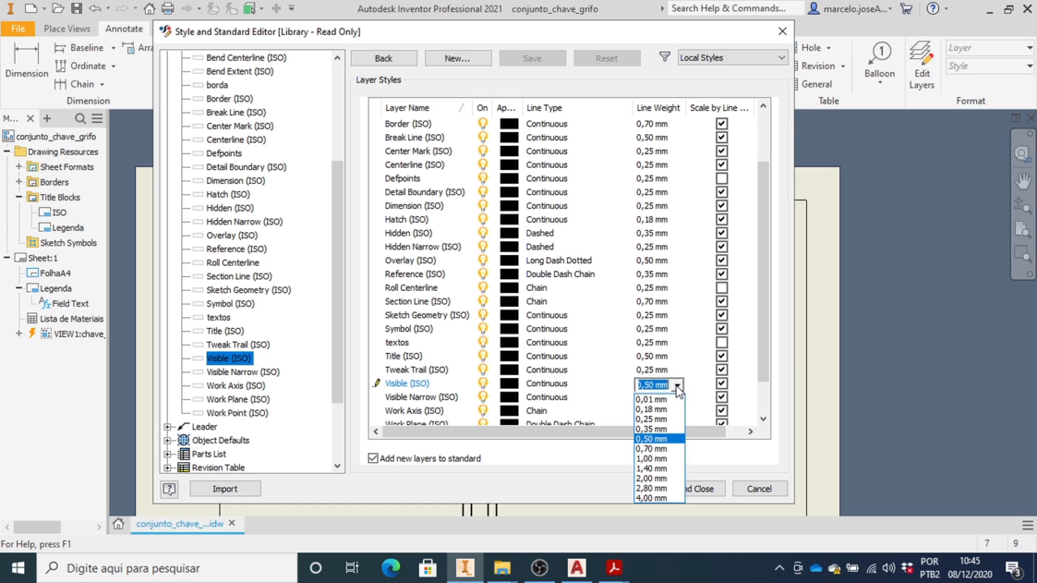
pyautogui.click(654, 429)
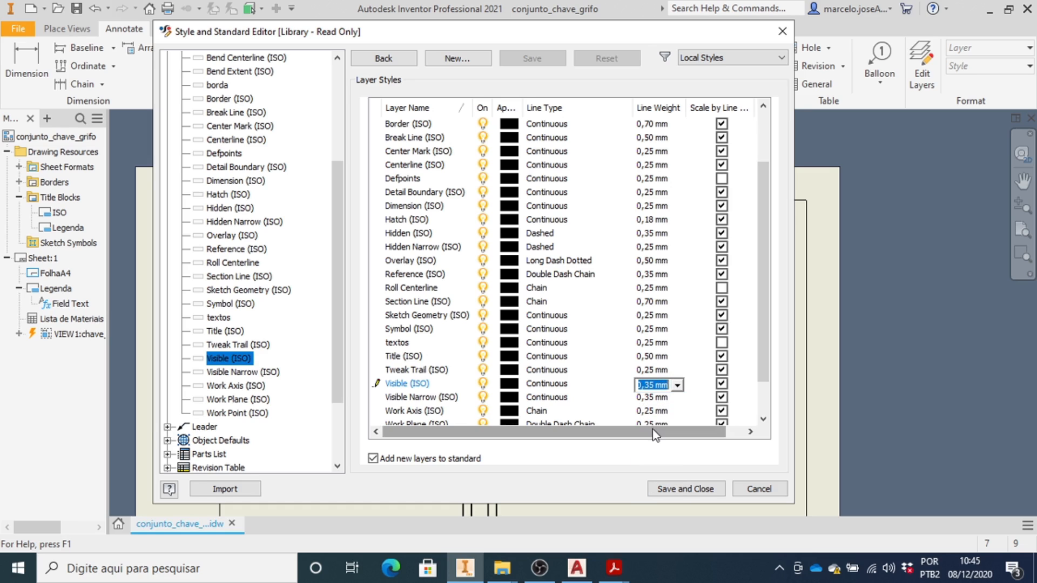
pyautogui.click(677, 386)
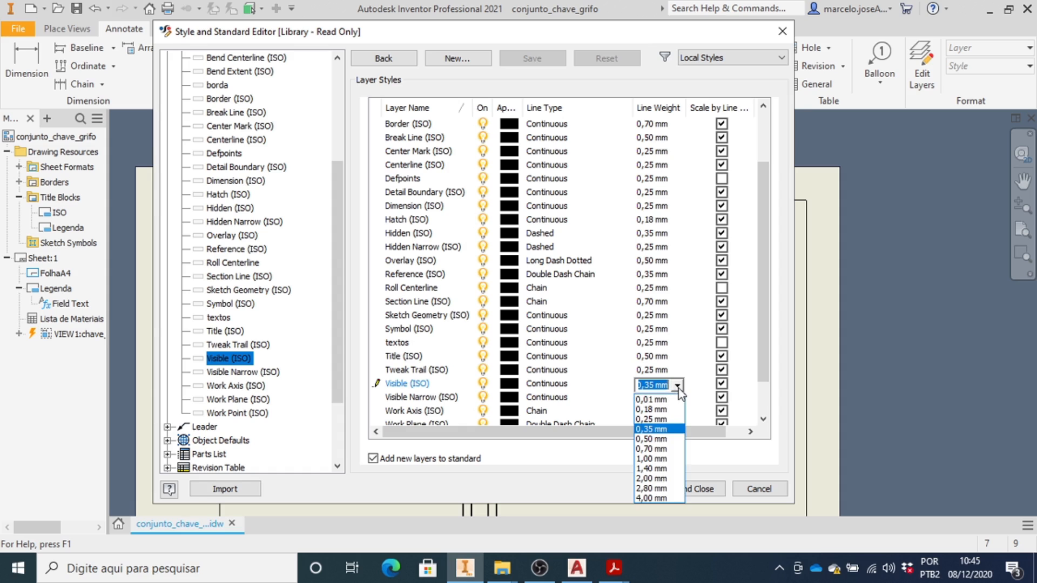
pyautogui.click(660, 430)
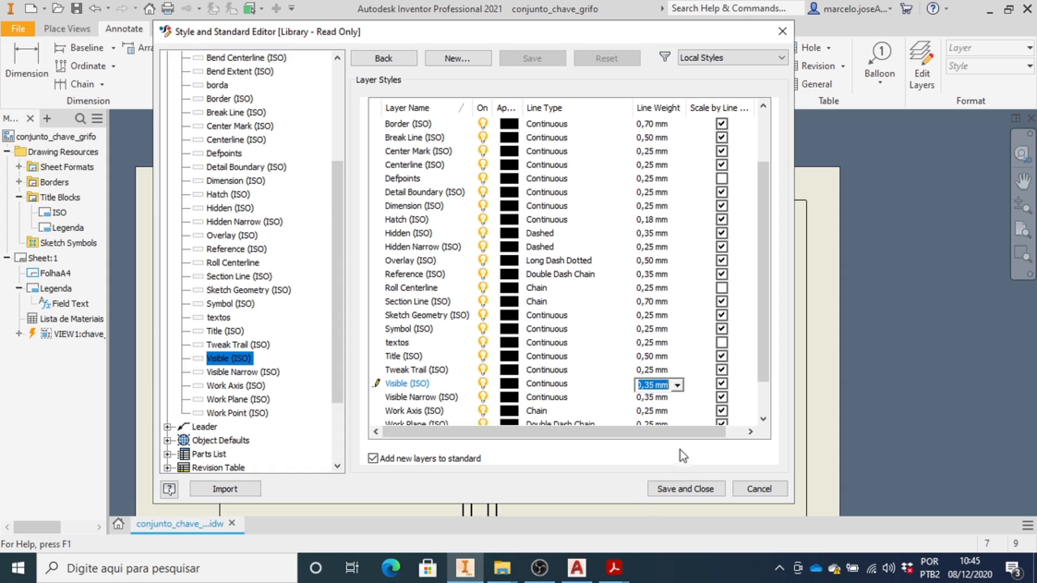
# Save the layer style changes, then examine the wrench view's outlines, knurled nut and balloon leaders.
pyautogui.click(685, 488)
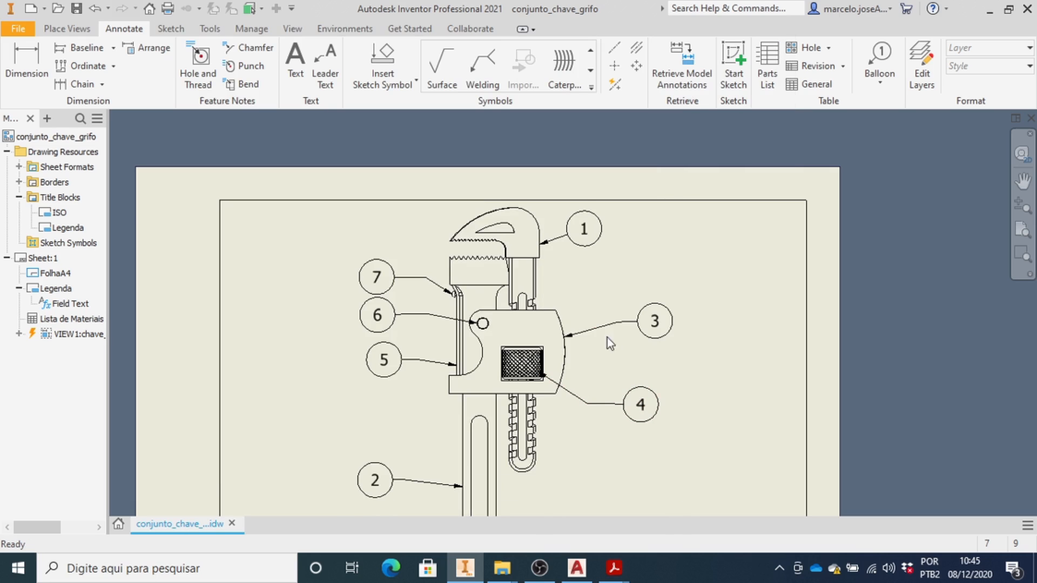
pyautogui.scroll(5, 515, 326)
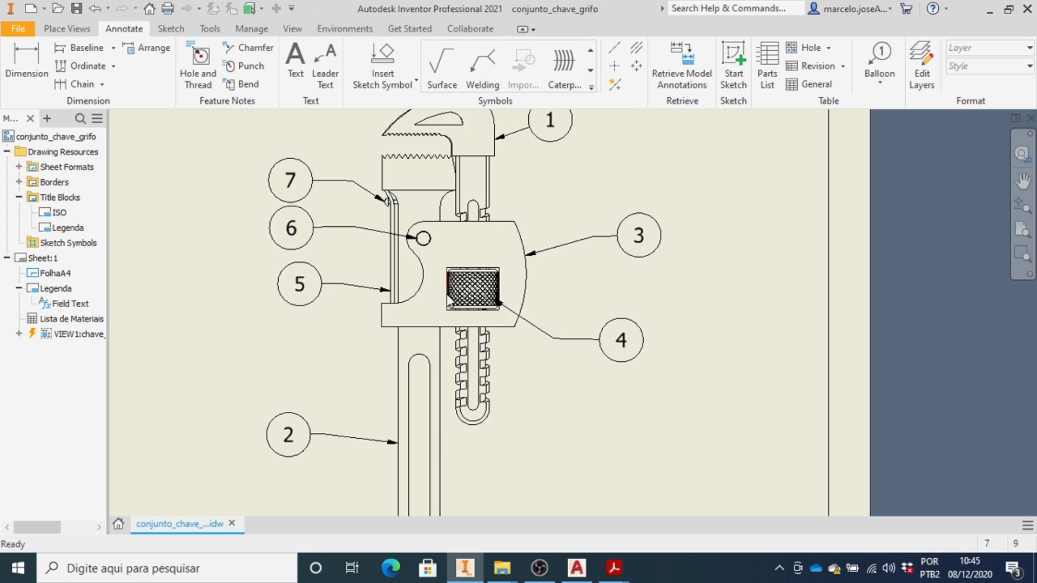
pyautogui.scroll(4, 485, 283)
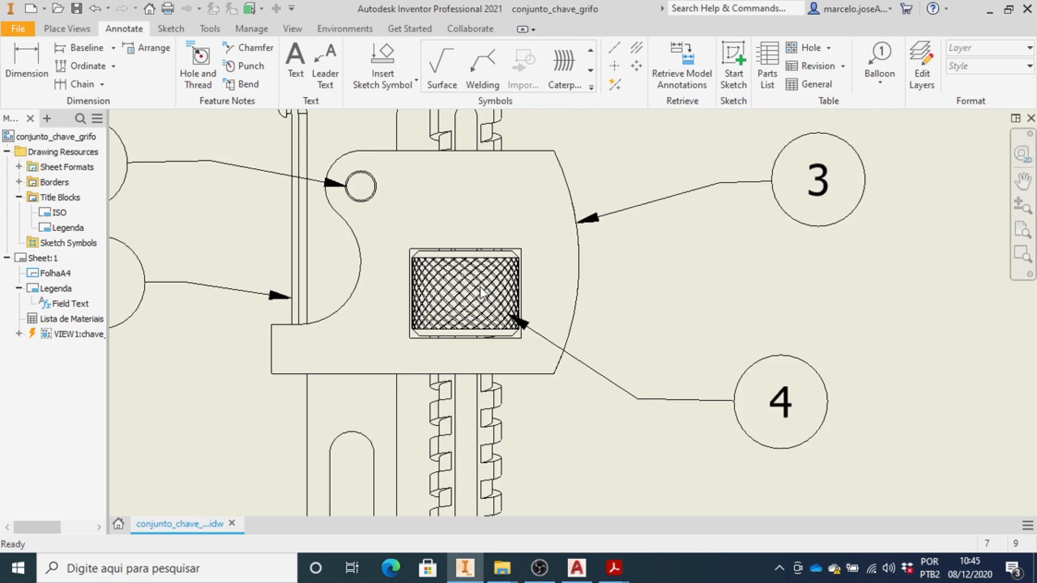
pyautogui.scroll(-6, 482, 292)
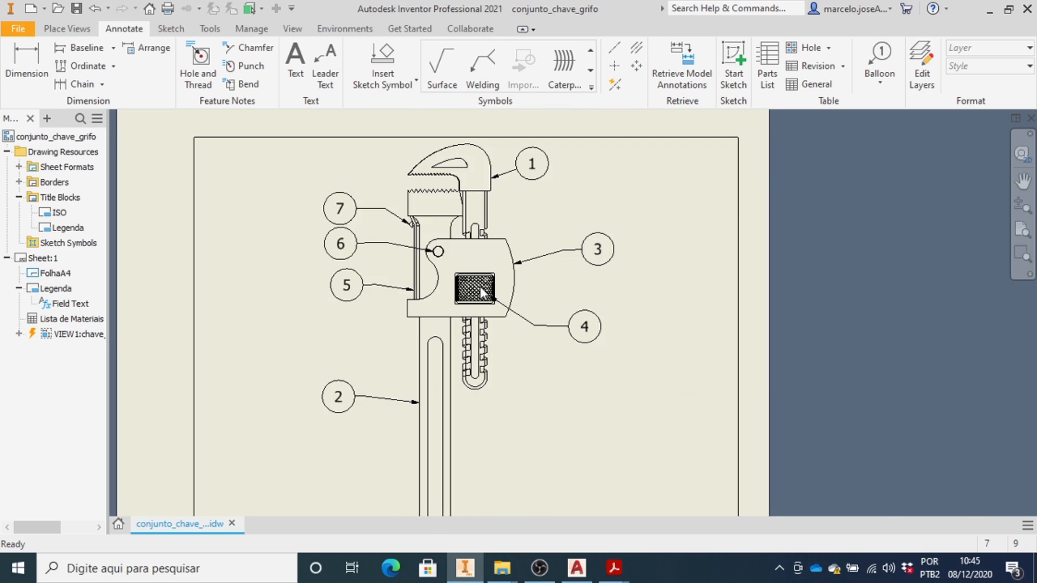
pyautogui.scroll(-3, 483, 292)
pyautogui.scroll(3, 483, 292)
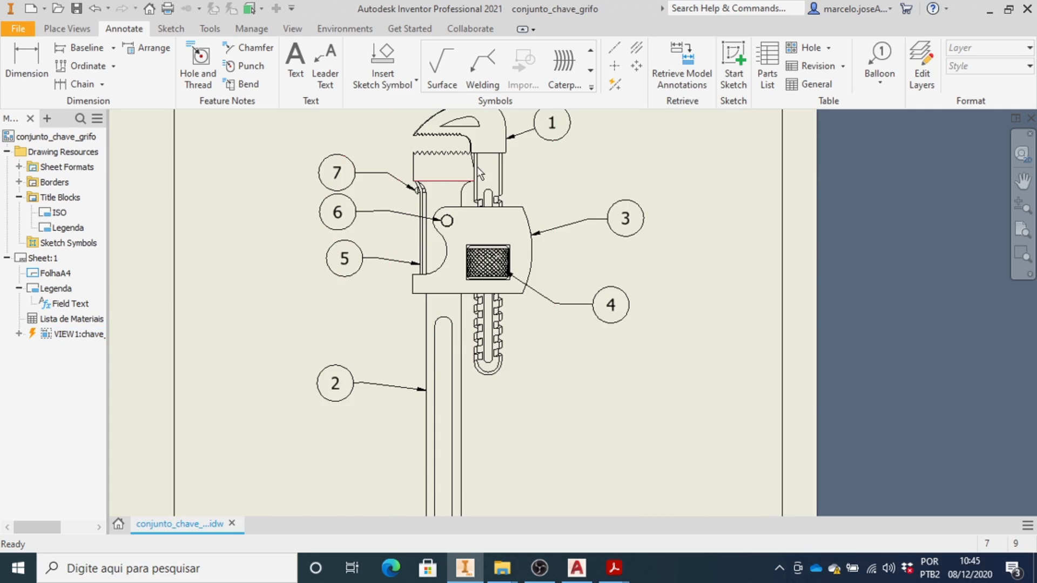
pyautogui.scroll(4, 513, 168)
pyautogui.scroll(-3, 522, 163)
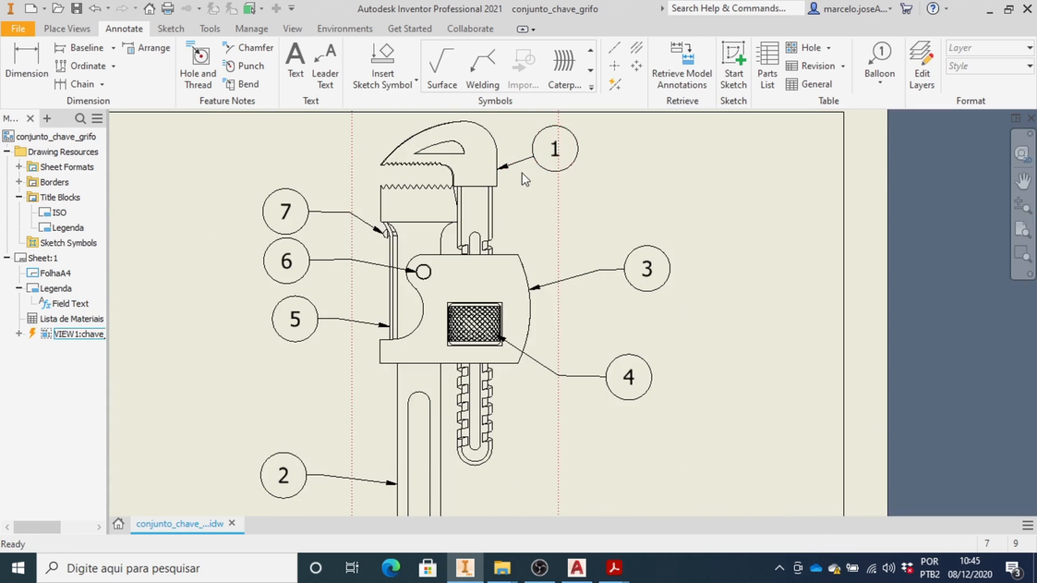
pyautogui.scroll(4, 523, 174)
pyautogui.scroll(3, 508, 168)
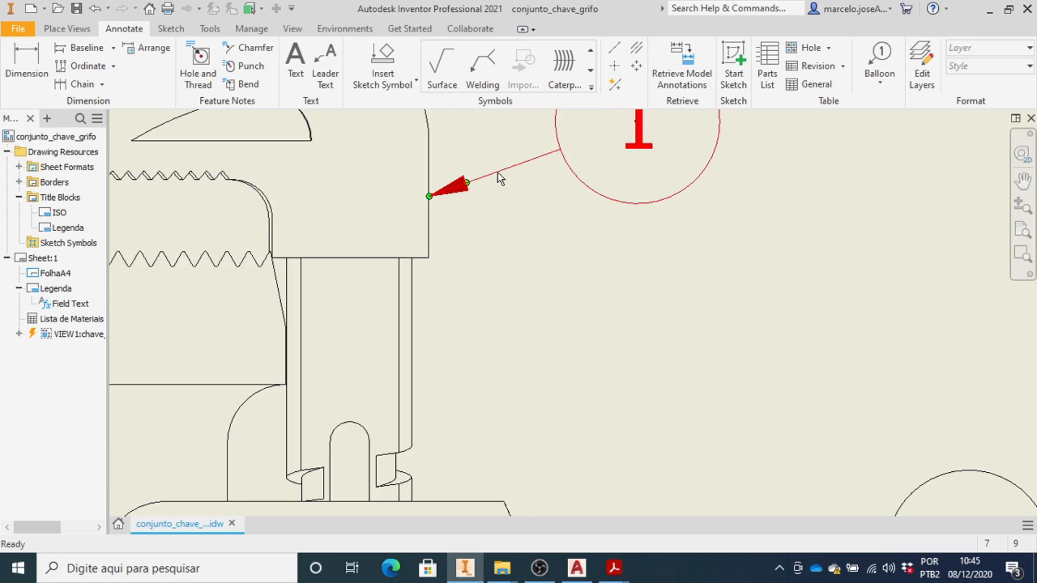
pyautogui.scroll(-7, 475, 194)
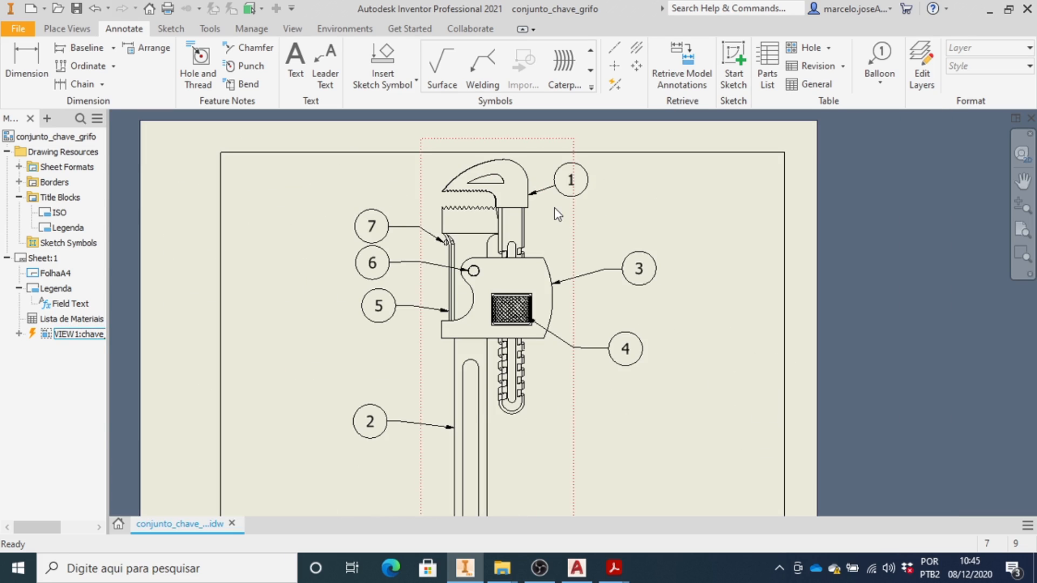
# Detach the leader end of balloon 1 from the upper jaw's edge, placing it in the empty space just beside the jaw.
pyautogui.scroll(3, 546, 199)
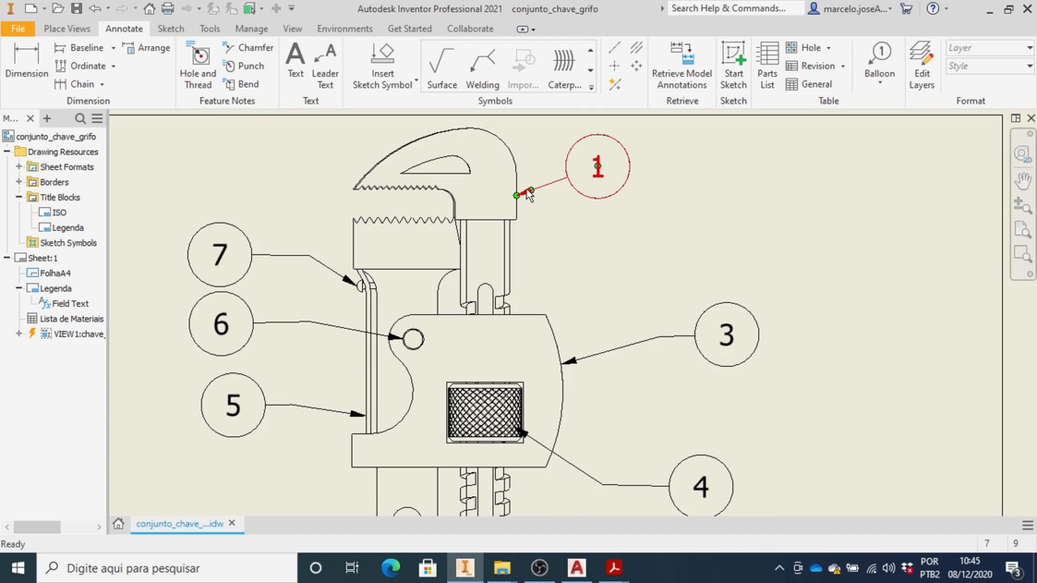
pyautogui.click(541, 188)
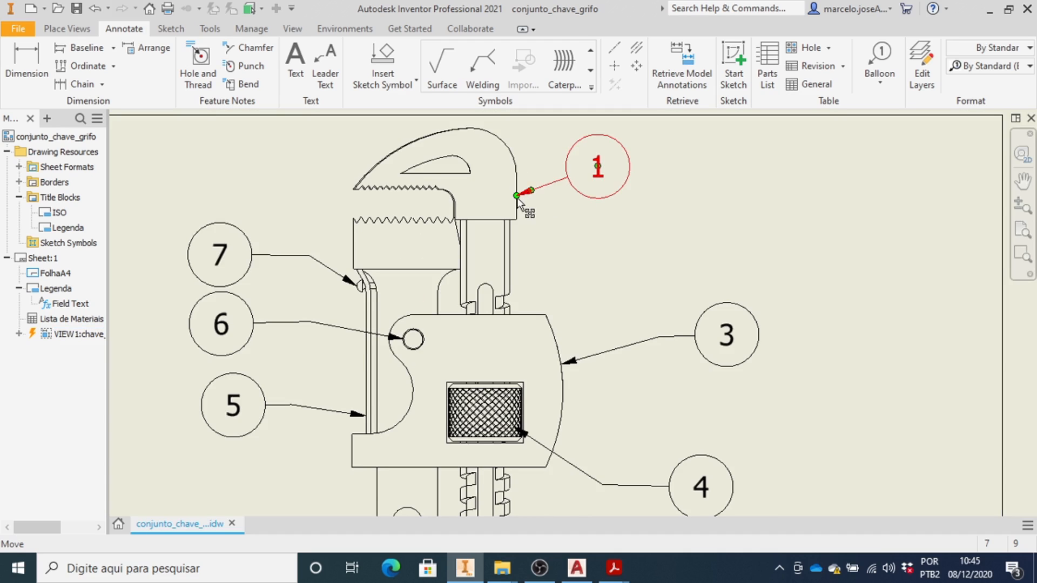
pyautogui.moveTo(516, 195); pyautogui.dragTo(535, 186)
pyautogui.click(694, 196)
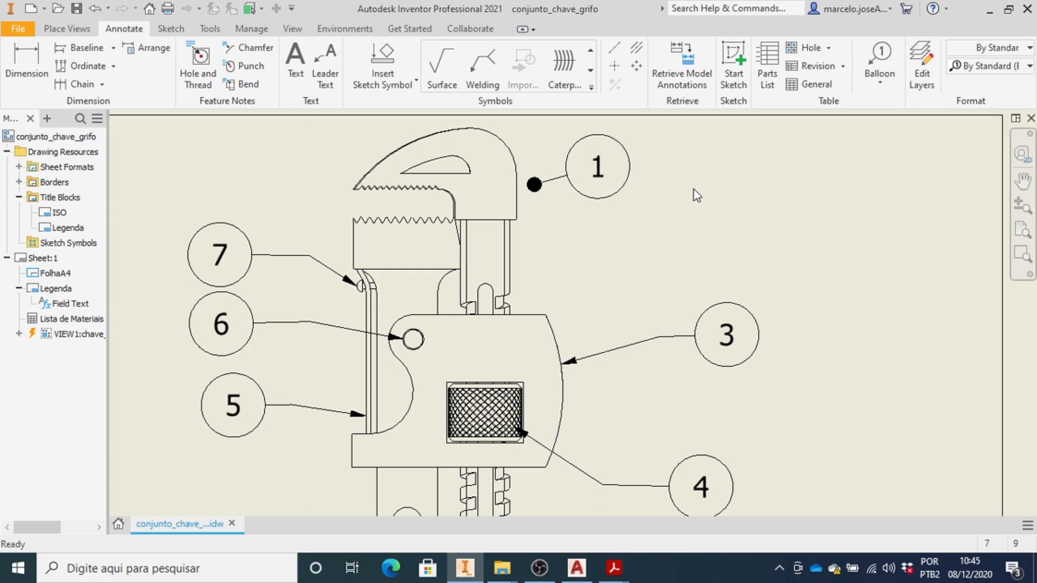
# Override the shape of balloon 1 with the linear type, so its number sits on a horizontal line.
pyautogui.click(608, 197)
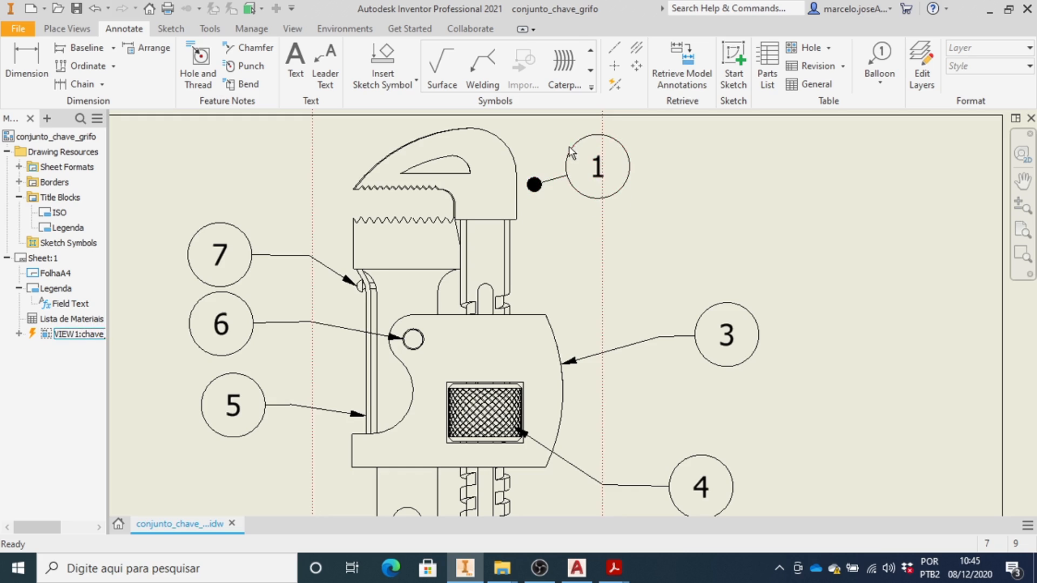
pyautogui.doubleClick(616, 191)
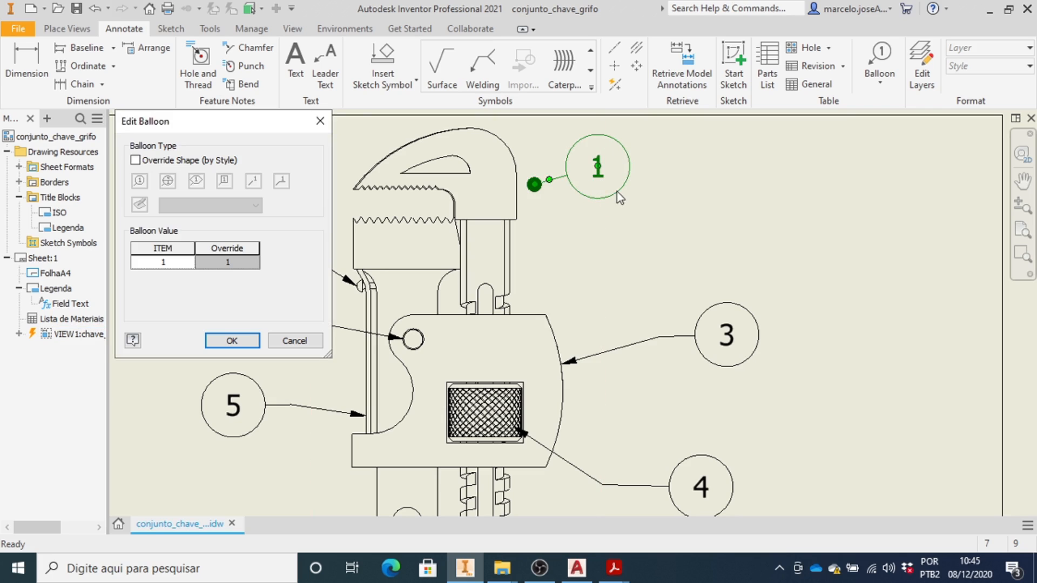
pyautogui.click(137, 162)
pyautogui.click(280, 184)
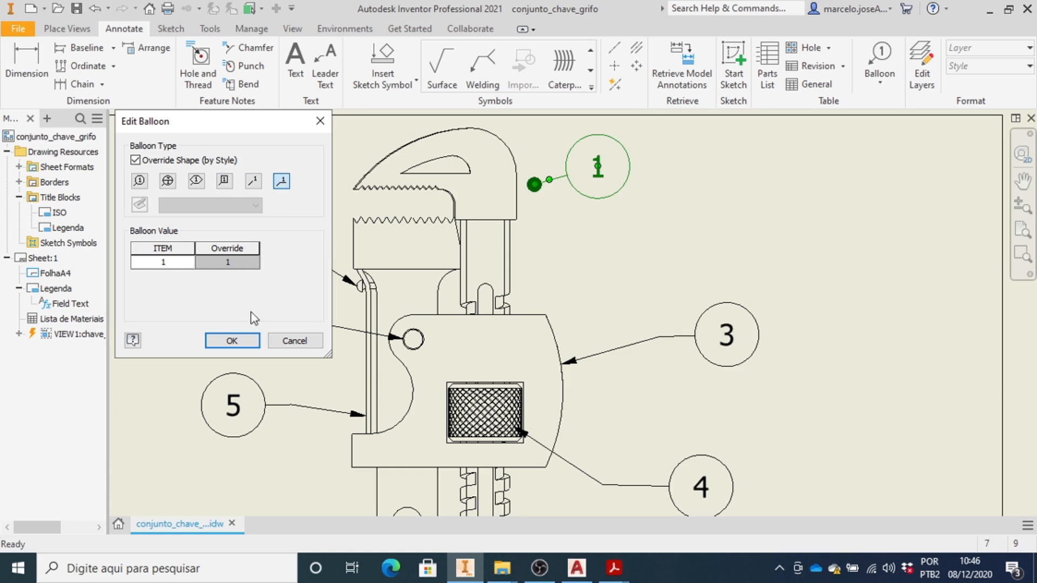
pyautogui.click(231, 339)
pyautogui.click(686, 202)
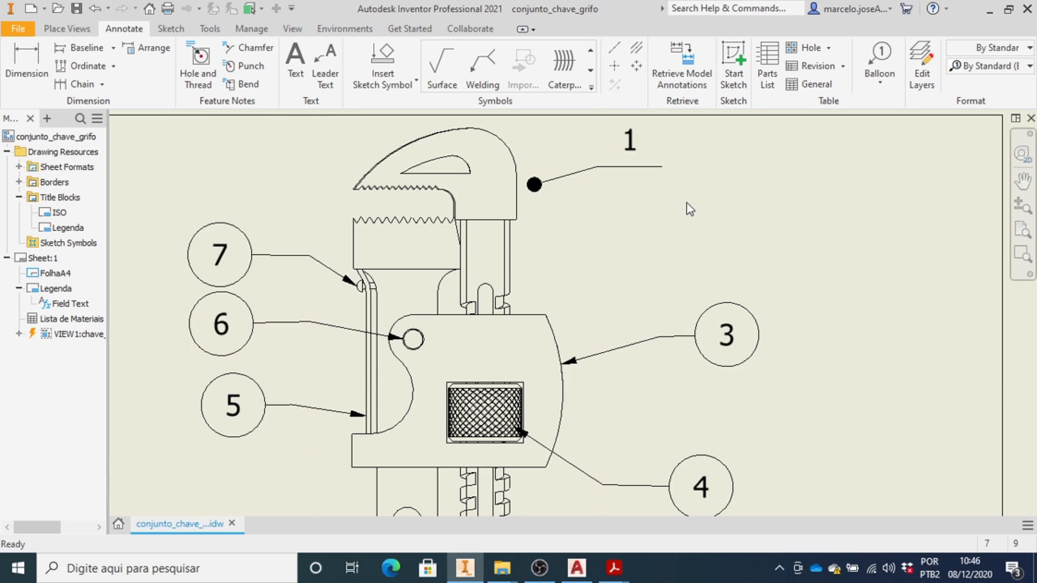
# Detach the leader end of balloon 3 from the curved edge of the wrench's frame, placing it just outside the part.
pyautogui.scroll(-2, 658, 206)
pyautogui.scroll(3, 631, 276)
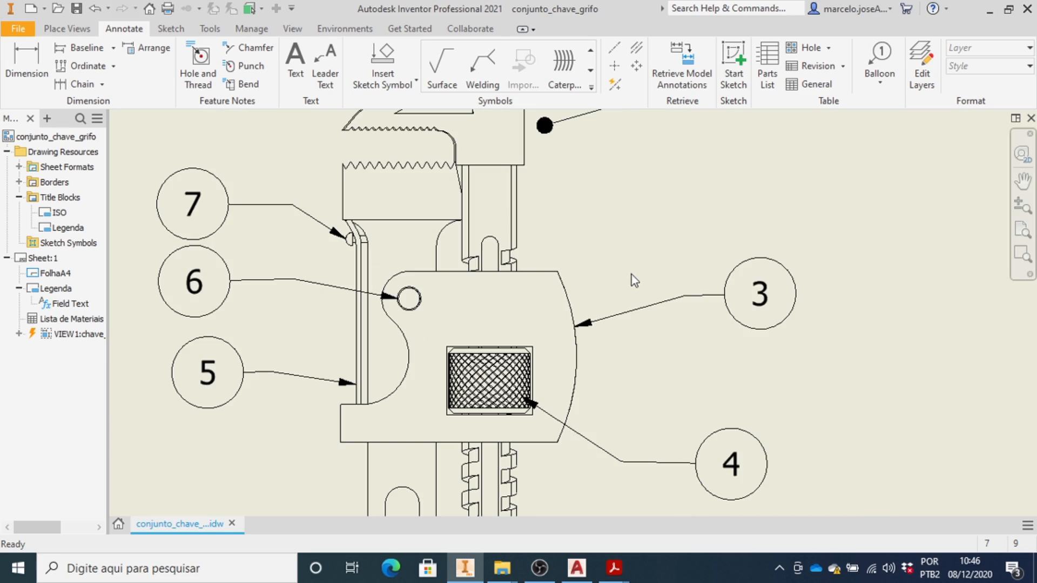
pyautogui.click(616, 316)
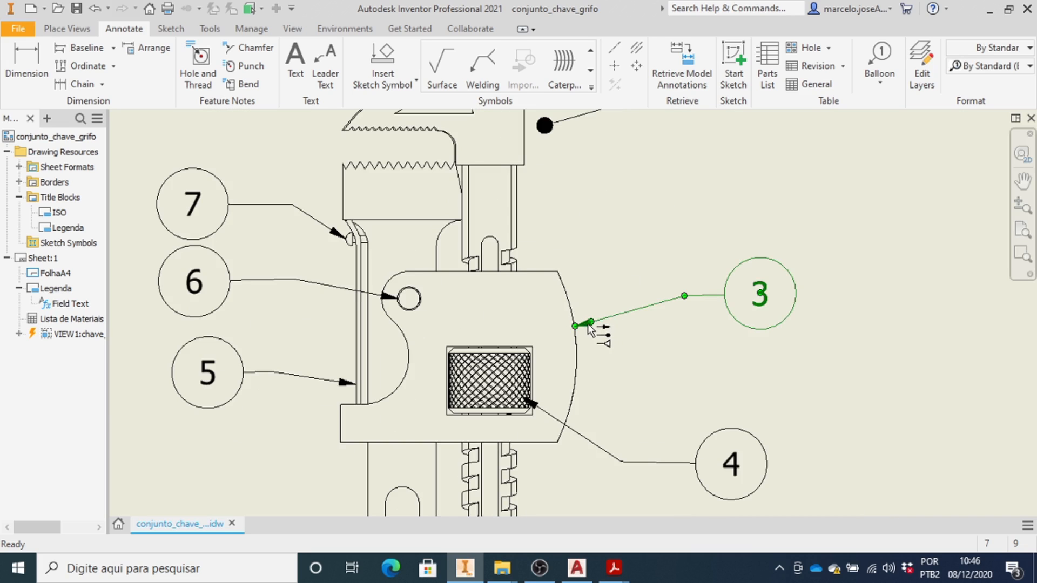
pyautogui.moveTo(576, 326); pyautogui.dragTo(599, 320)
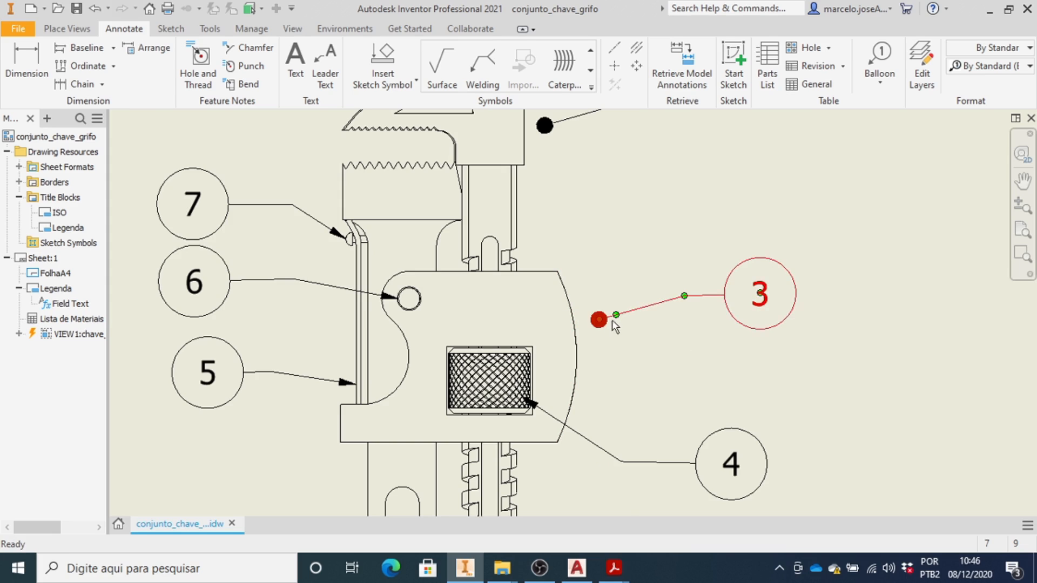
pyautogui.click(773, 318)
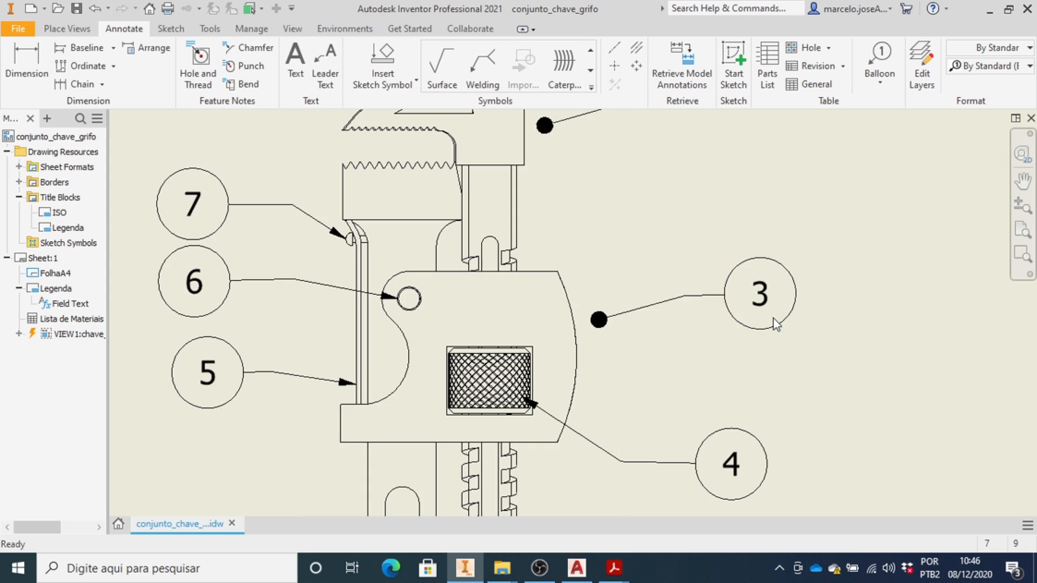
# Override the shape of balloon 3 with the linear type and move its number back to the leader's bend, shortening the horizontal line.
pyautogui.doubleClick(786, 317)
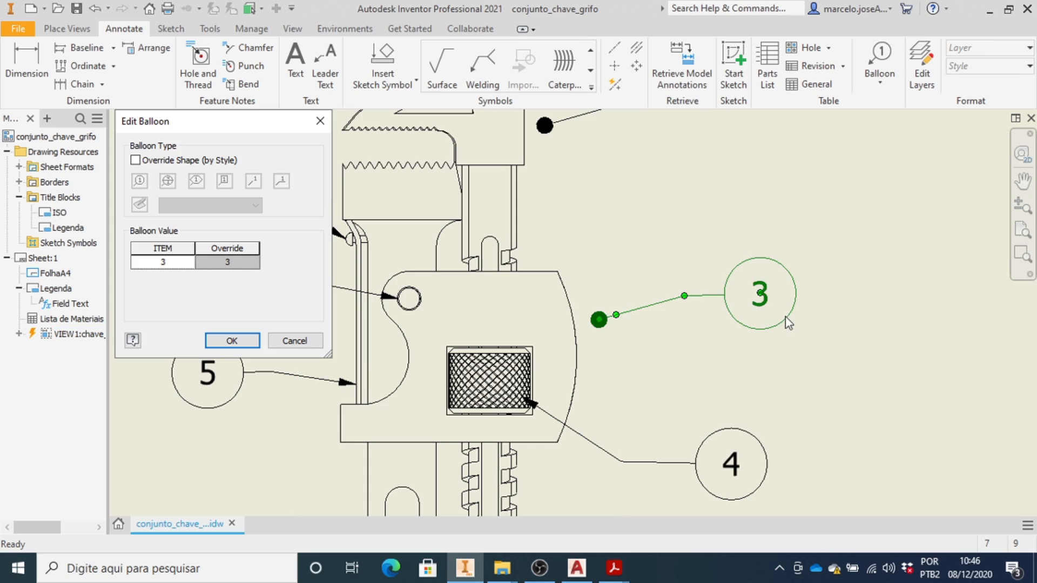
pyautogui.click(135, 161)
pyautogui.click(281, 182)
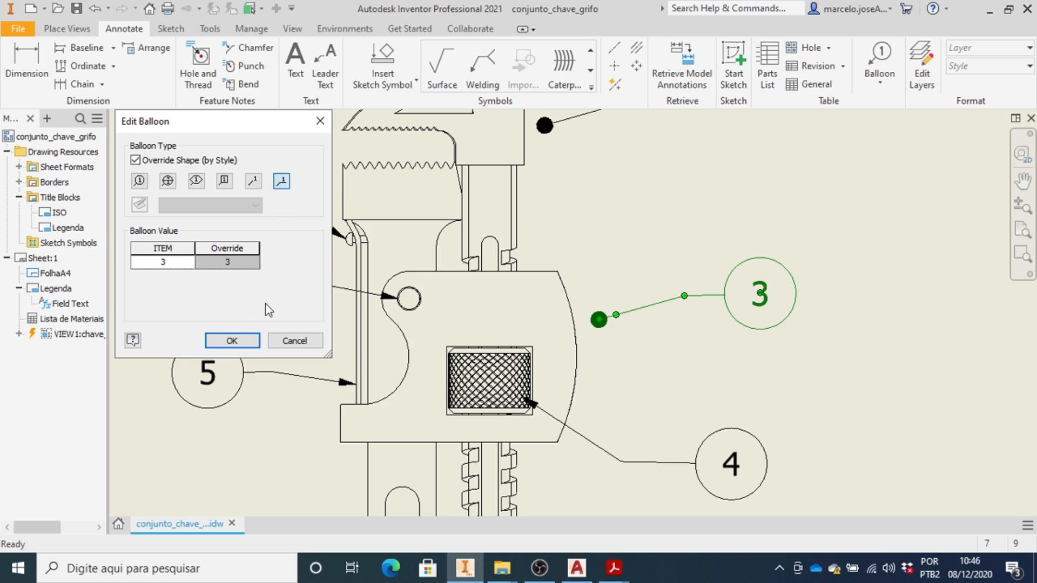
pyautogui.click(235, 341)
pyautogui.scroll(3, 787, 249)
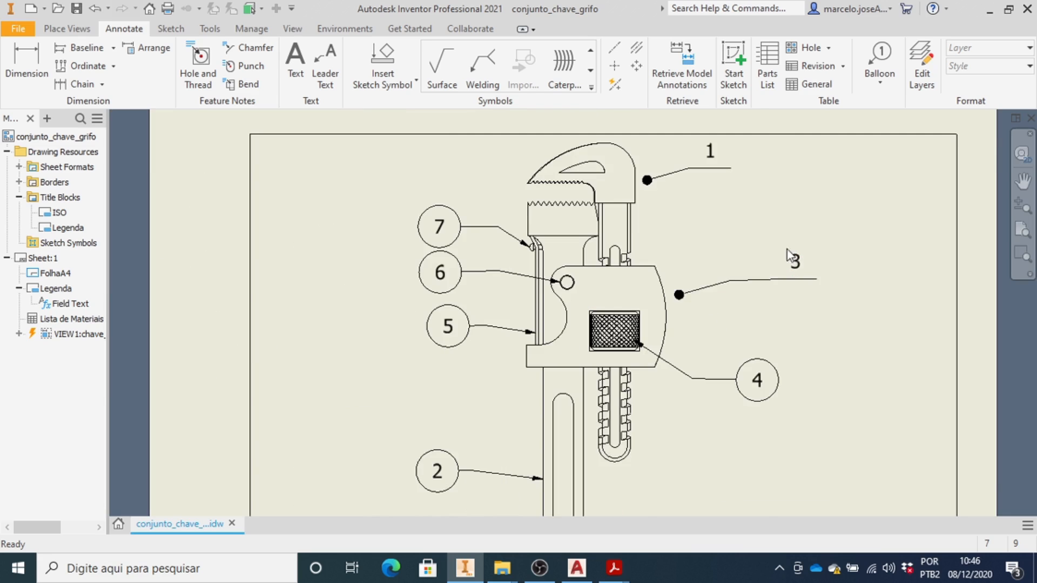
pyautogui.scroll(3, 821, 275)
pyautogui.scroll(-4, 842, 291)
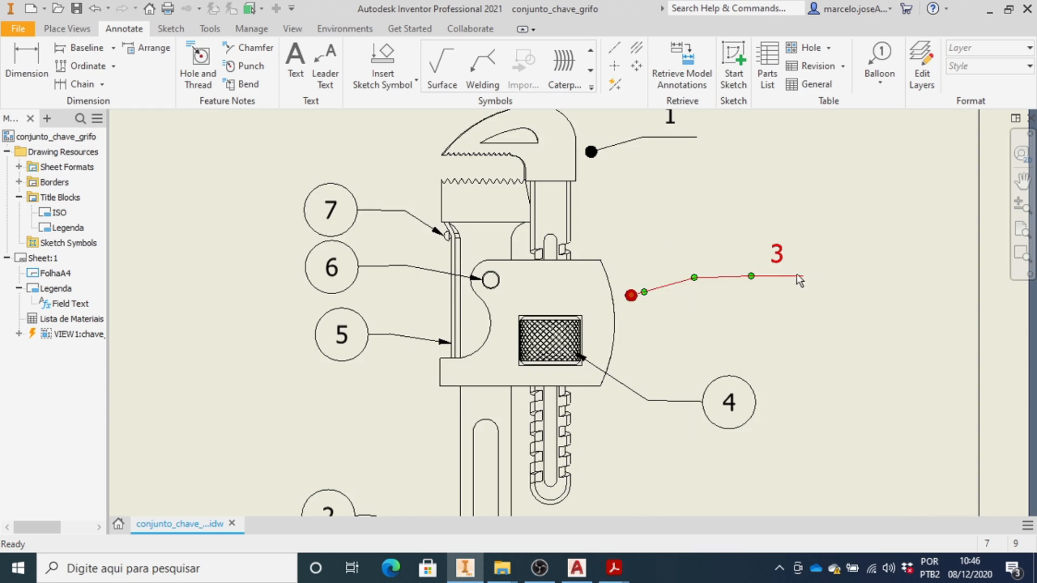
pyautogui.moveTo(752, 276); pyautogui.dragTo(698, 279)
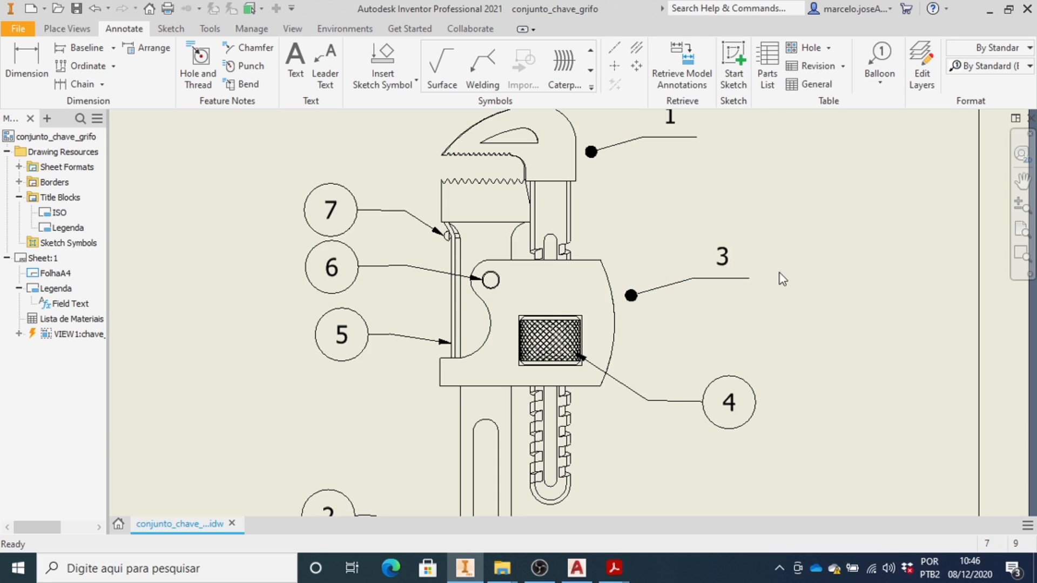
# Override the shape of balloon 4 on the knurled nut with the linear type and move its number back to the leader's bend.
pyautogui.scroll(5, 778, 279)
pyautogui.scroll(5, 724, 313)
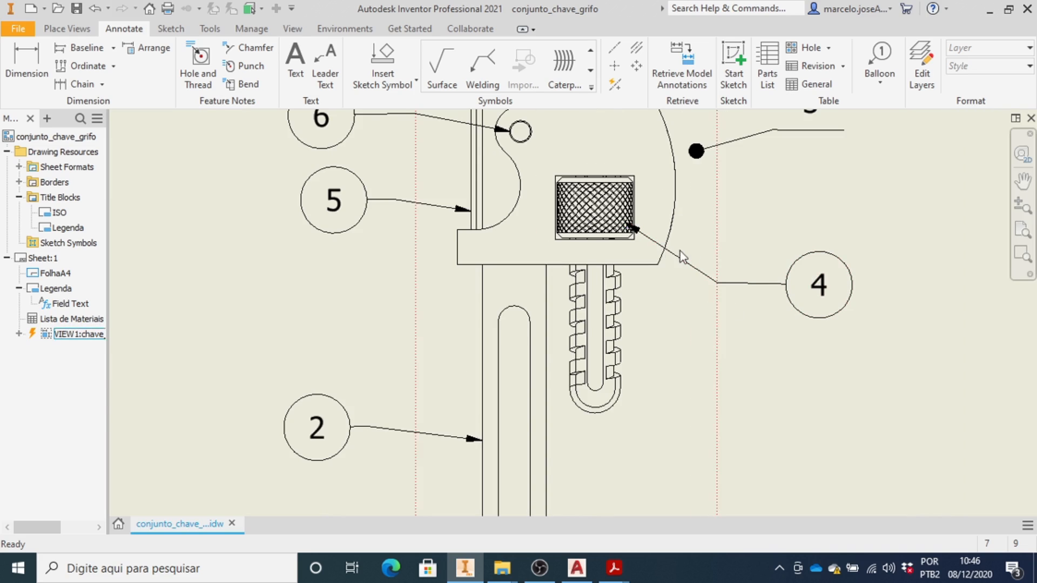
pyautogui.moveTo(637, 232); pyautogui.dragTo(626, 221)
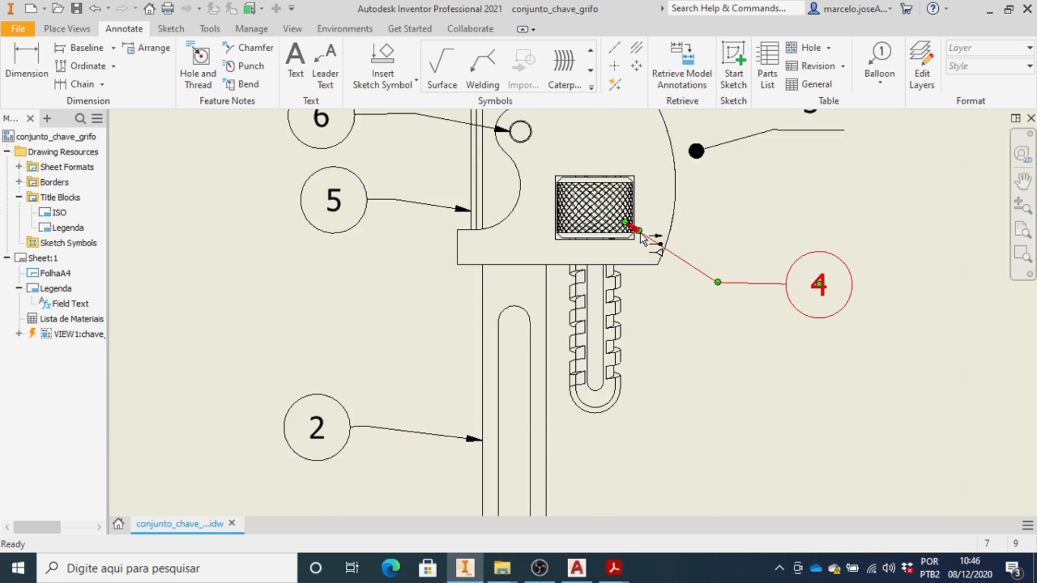
pyautogui.click(630, 228)
pyautogui.doubleClick(802, 310)
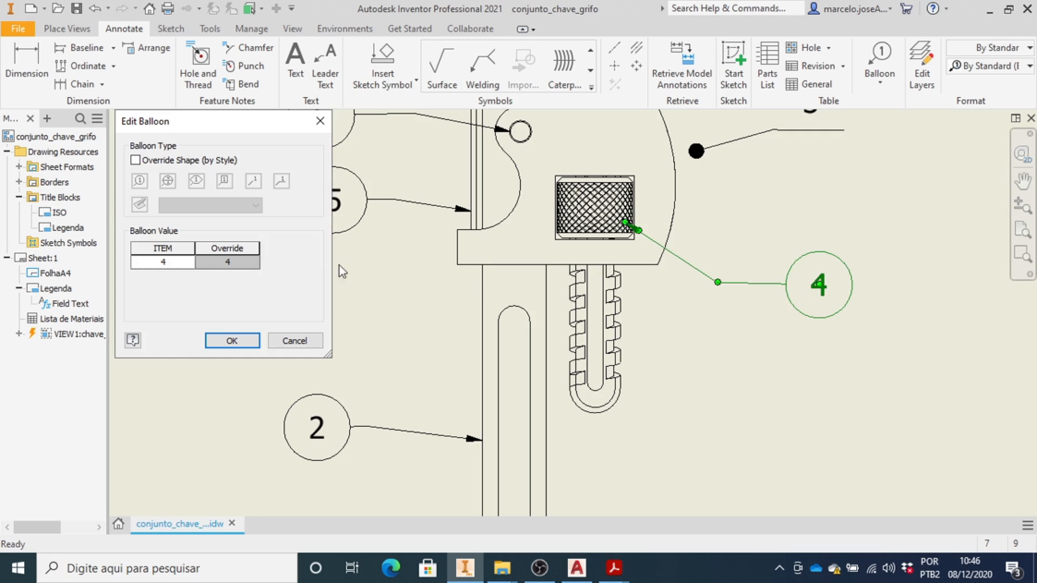
pyautogui.click(135, 160)
pyautogui.click(281, 181)
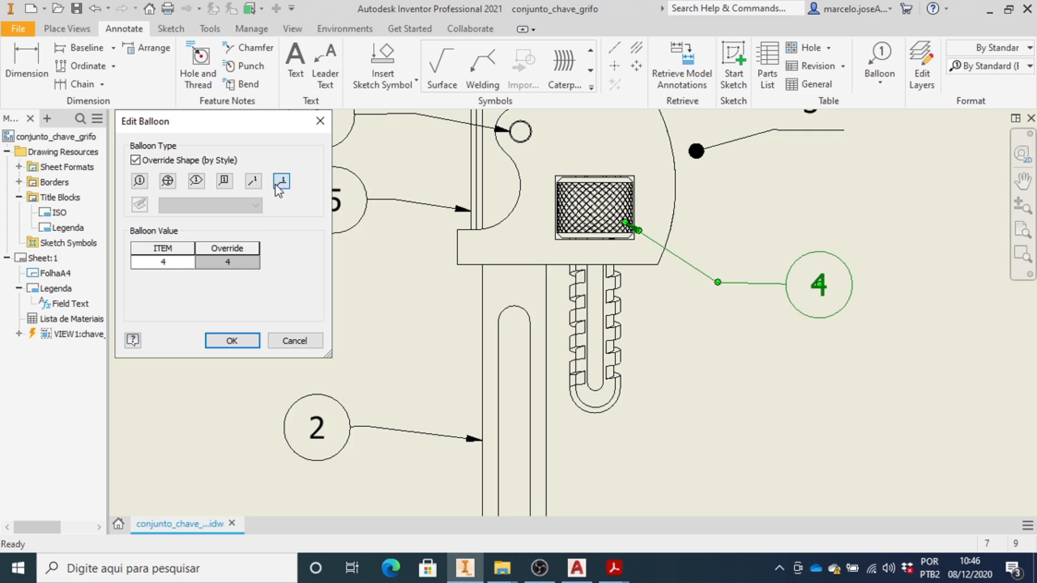
pyautogui.click(231, 340)
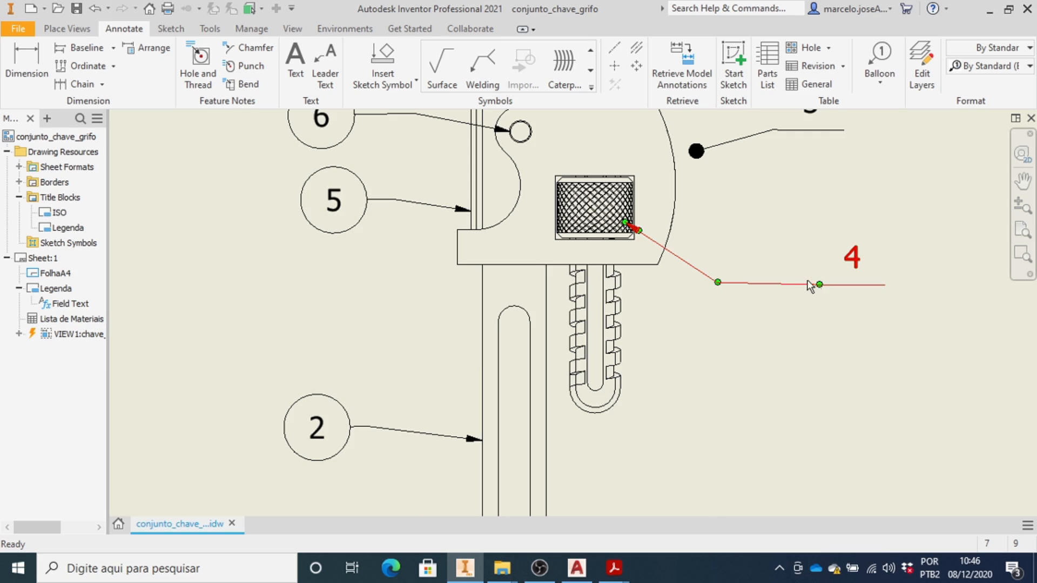
pyautogui.moveTo(819, 286); pyautogui.dragTo(719, 284)
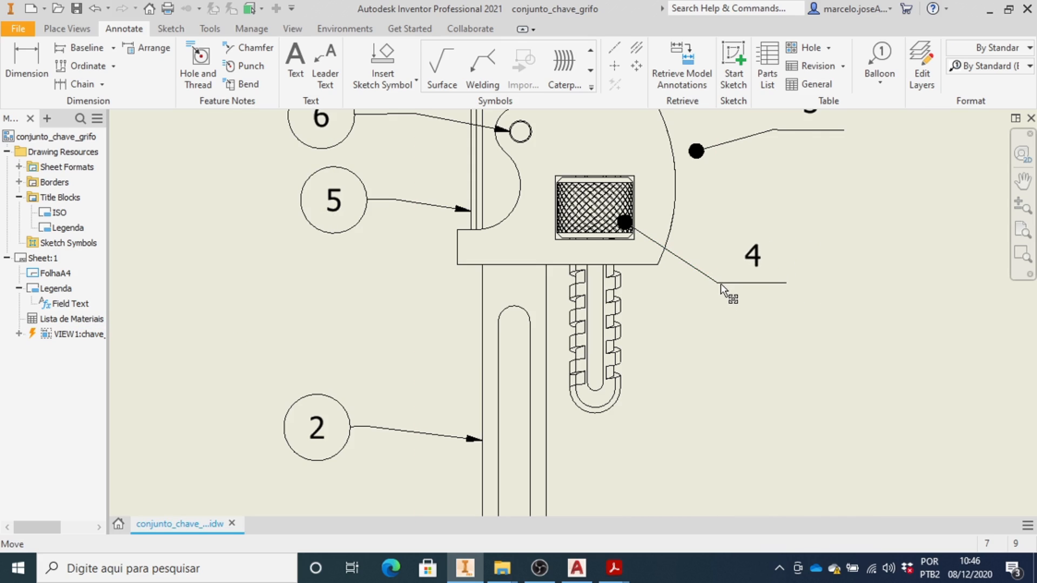
# Detach the leader end of balloon 2 from the handle's edge, placing it just outside so the leader runs horizontally.
pyautogui.scroll(-5, 830, 255)
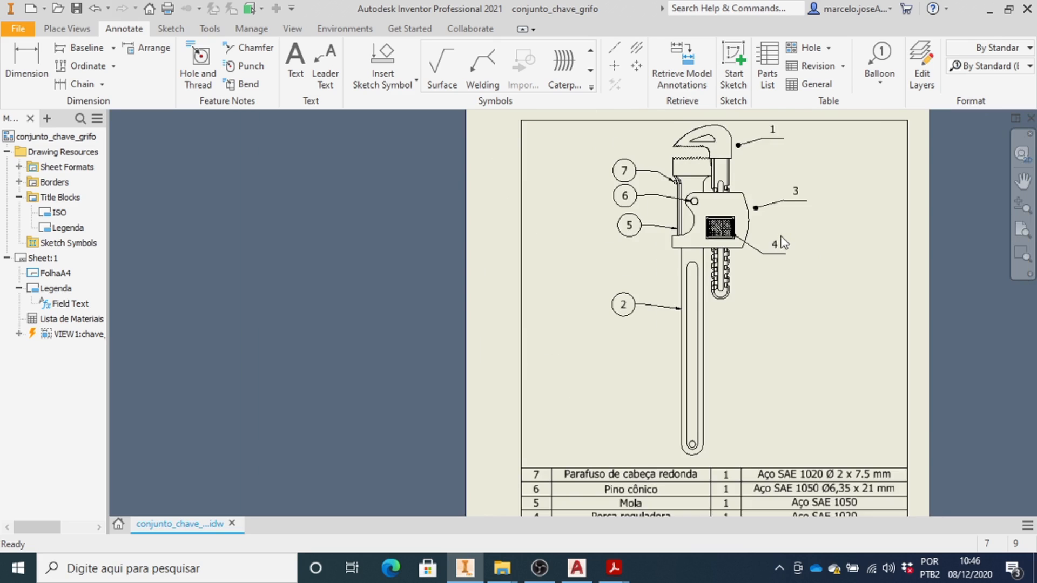
pyautogui.scroll(3, 620, 322)
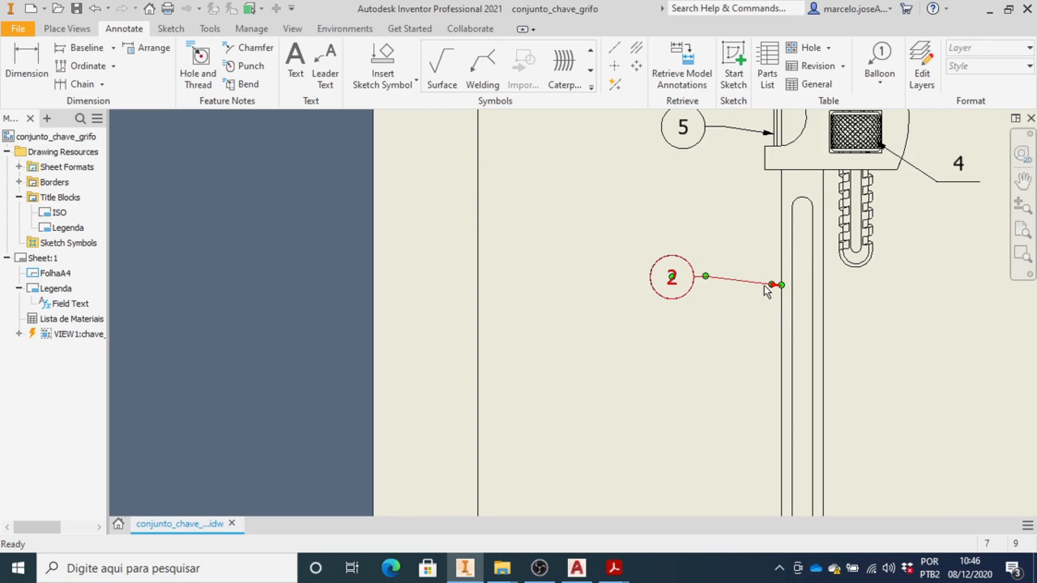
pyautogui.moveTo(782, 285); pyautogui.dragTo(762, 279)
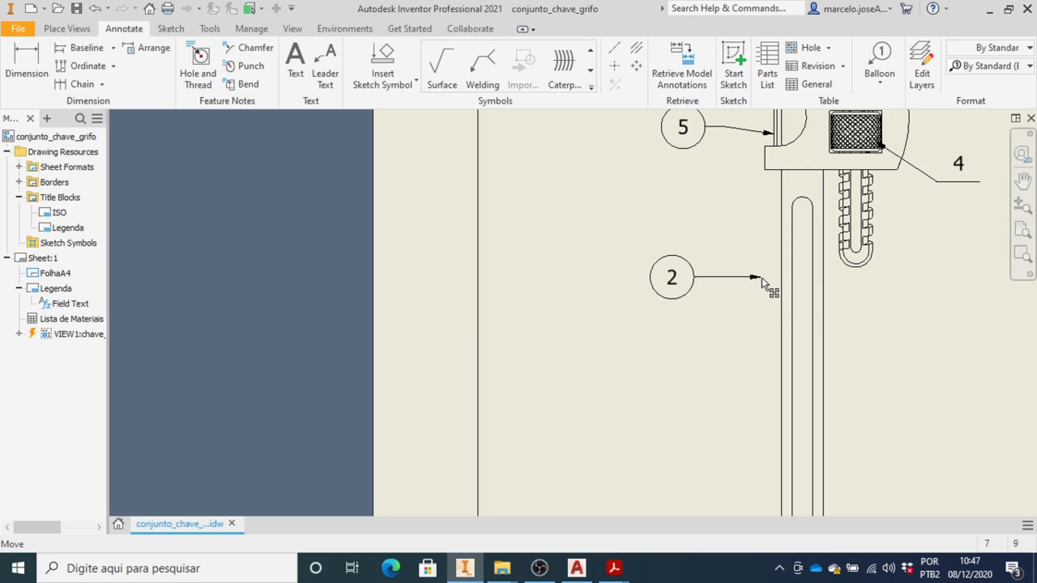
# Override the shape of balloon 2 with the linear type and move its number toward the leader end, shortening the horizontal line.
pyautogui.doubleClick(672, 277)
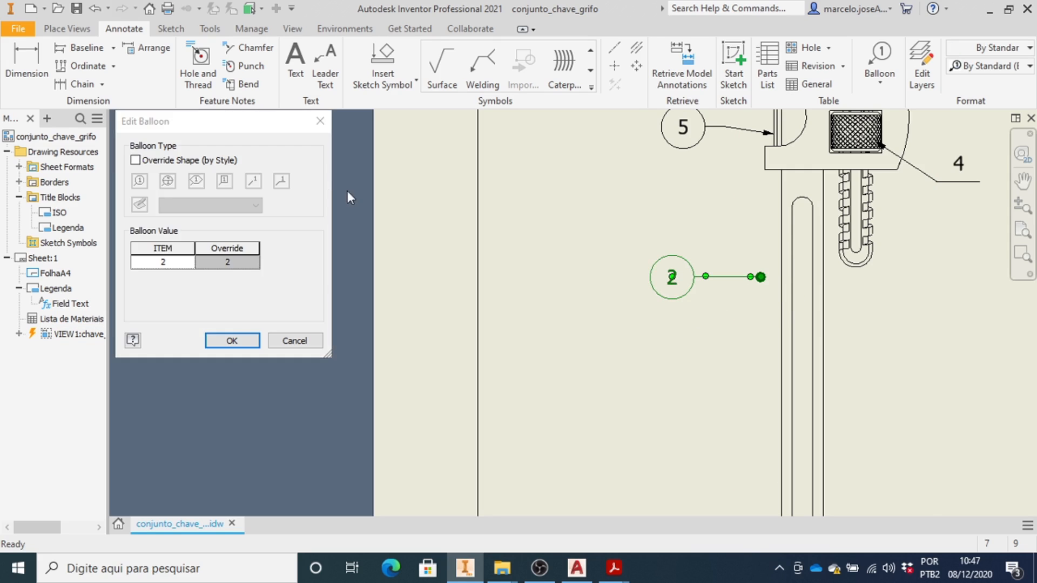
pyautogui.click(136, 160)
pyautogui.click(281, 182)
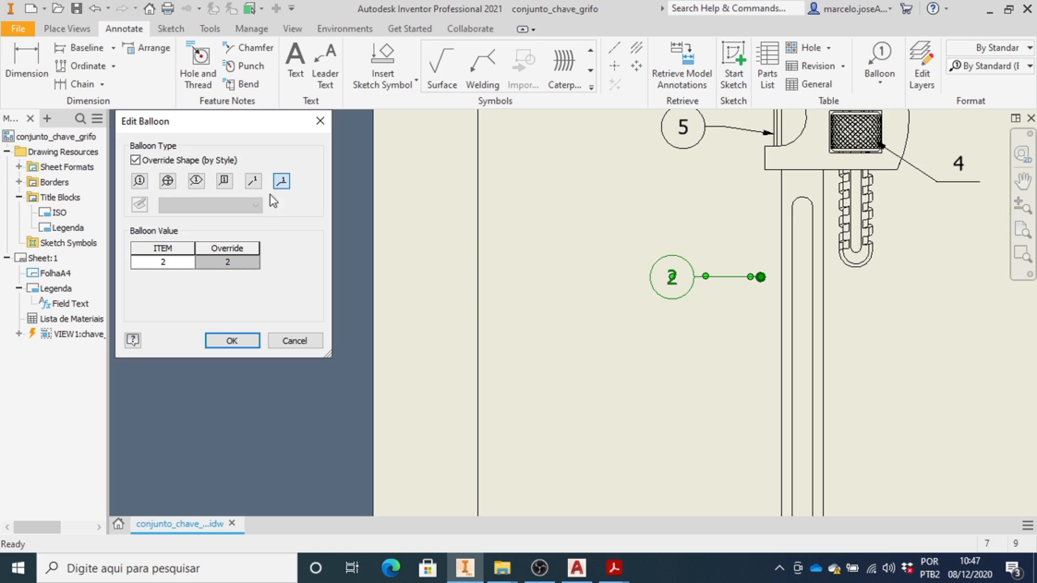
pyautogui.click(231, 340)
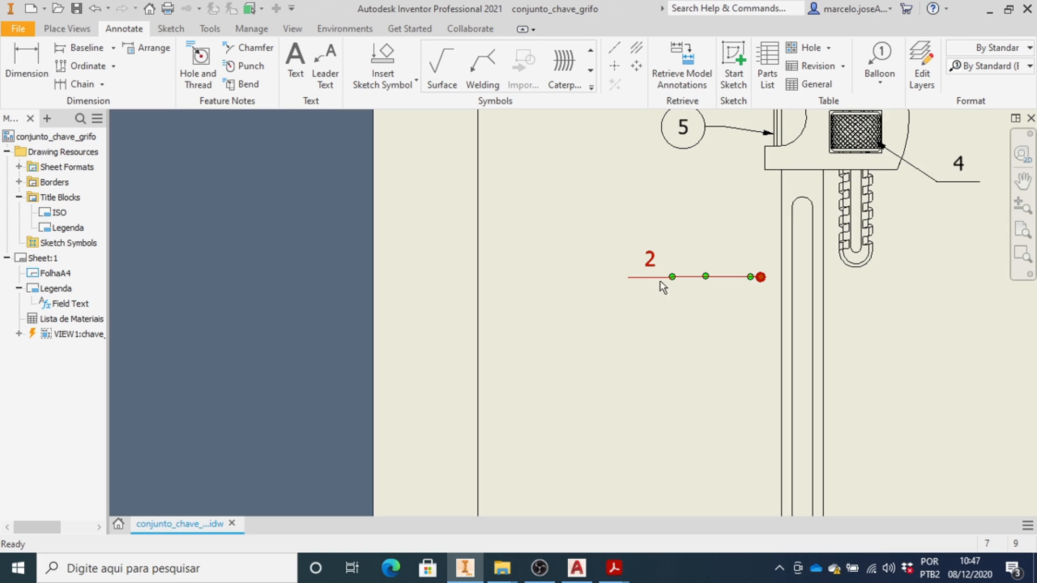
pyautogui.moveTo(672, 279); pyautogui.dragTo(713, 280)
pyautogui.click(594, 190)
# Detach the leader end of balloon 5 from the spring's edge, placing it just outside the part.
pyautogui.scroll(-5, 634, 229)
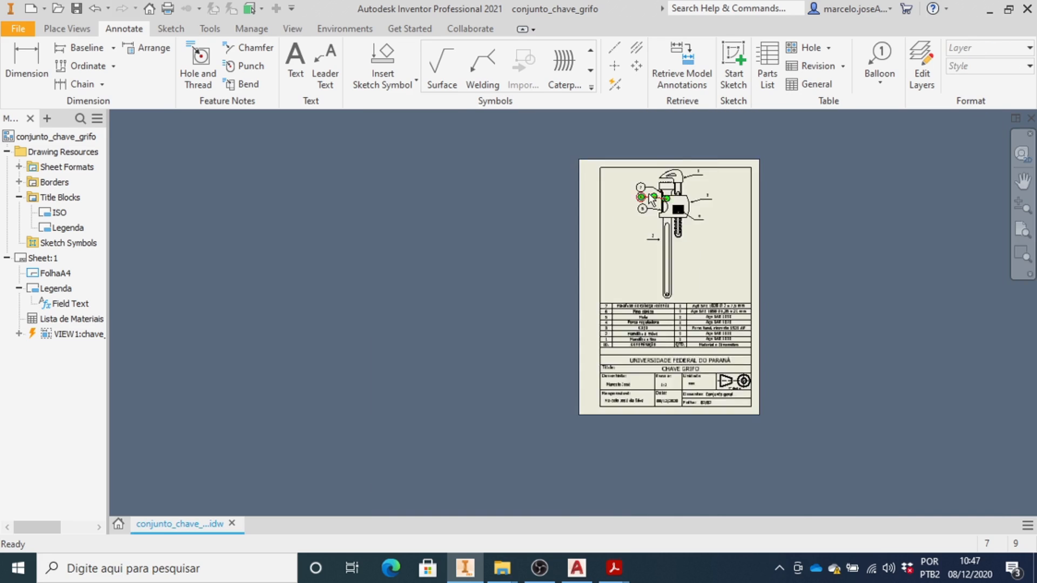
pyautogui.scroll(6, 644, 254)
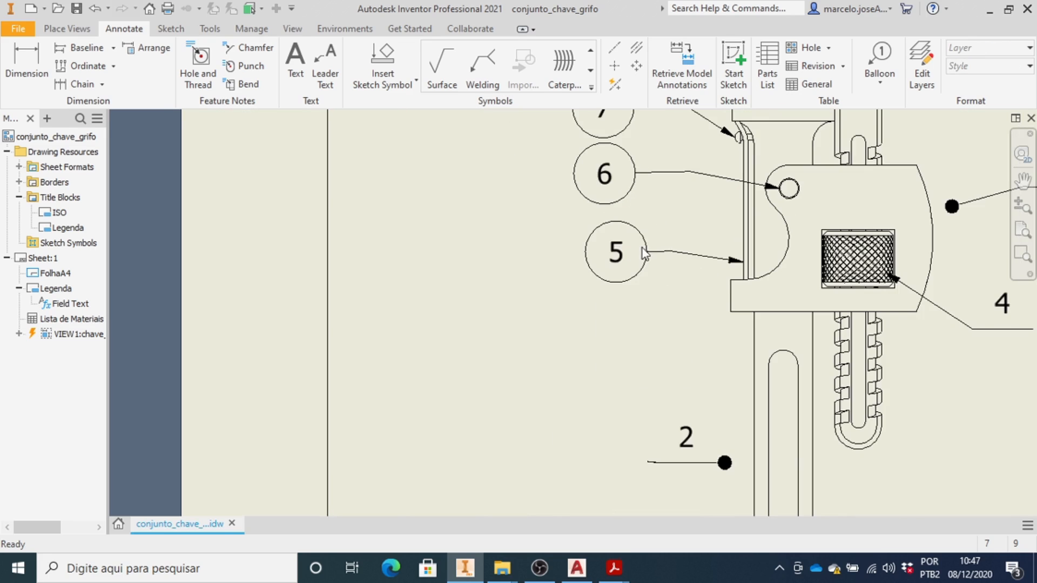
pyautogui.doubleClick(744, 261)
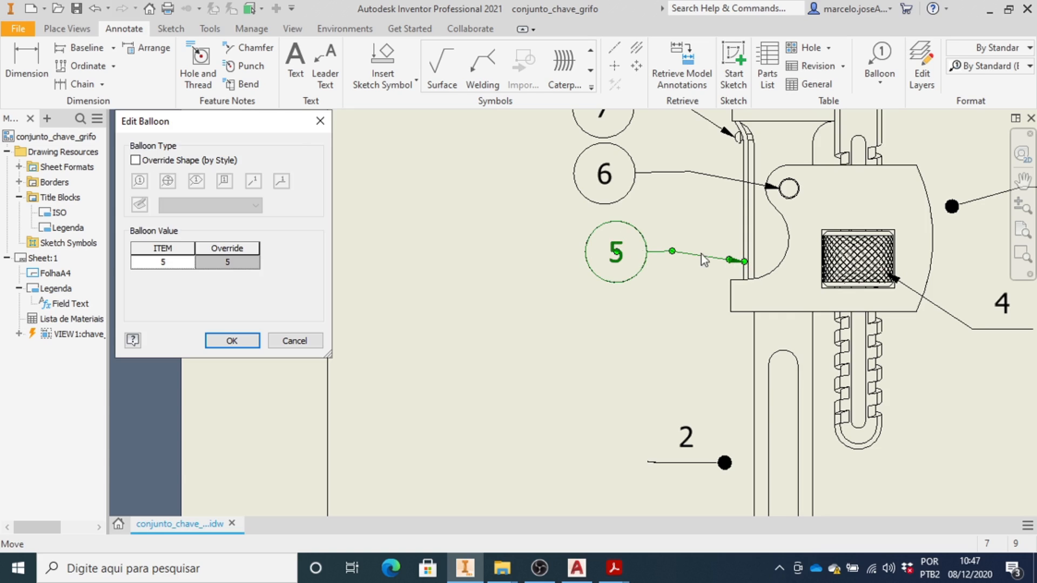
pyautogui.click(320, 122)
pyautogui.moveTo(745, 261); pyautogui.dragTo(719, 259)
pyautogui.click(626, 269)
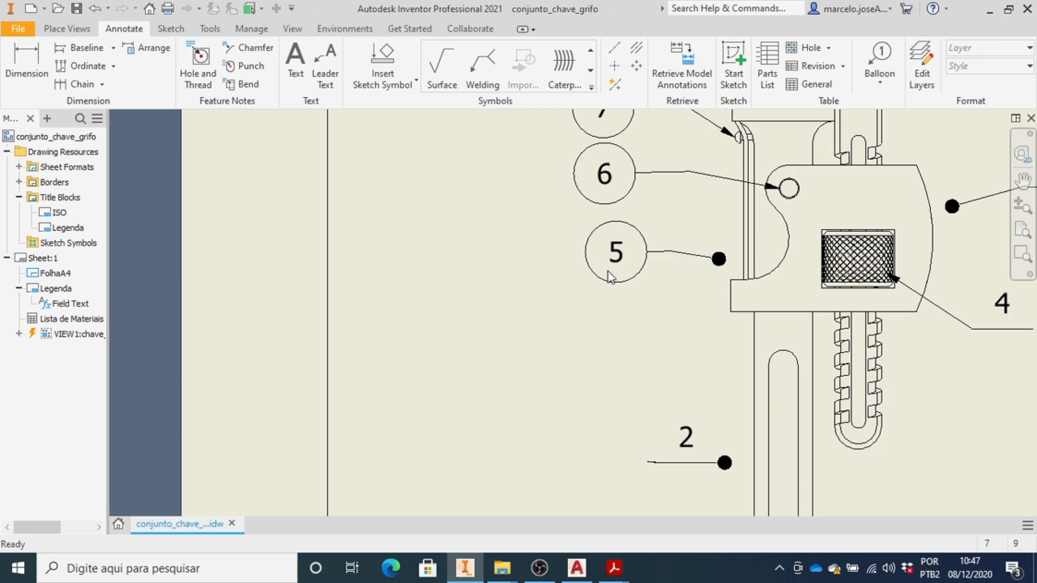
# Override the shape of balloon 5 with the linear type and move its number back to the leader's bend.
pyautogui.doubleClick(608, 277)
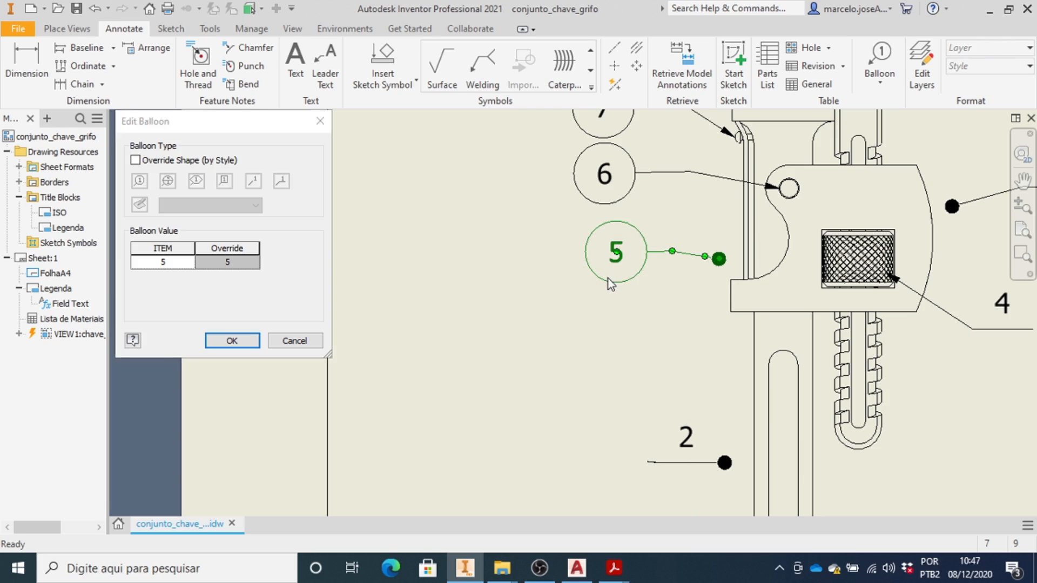
pyautogui.click(135, 161)
pyautogui.click(281, 184)
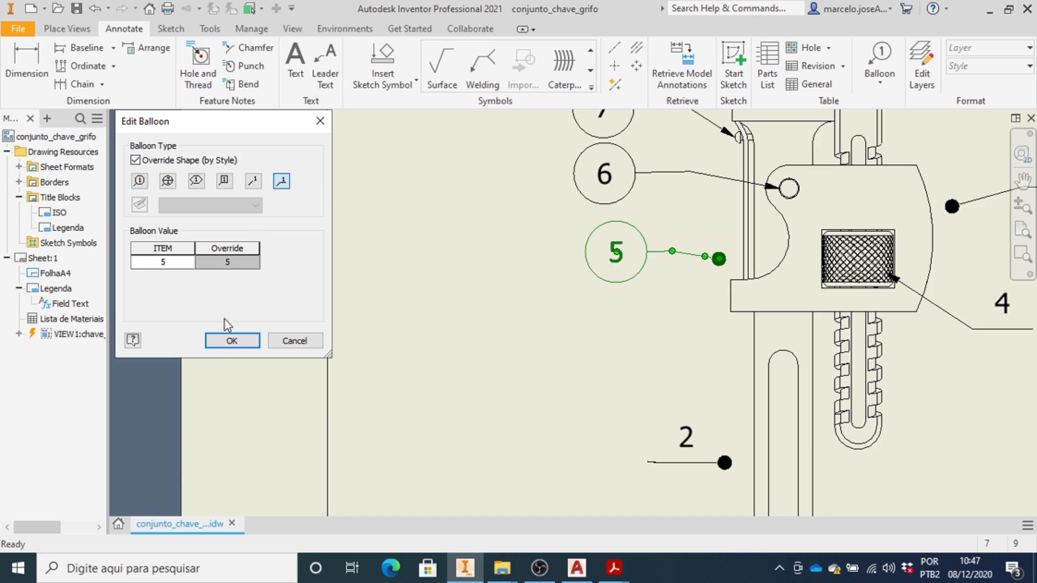
pyautogui.click(231, 341)
pyautogui.moveTo(617, 251); pyautogui.dragTo(665, 252)
pyautogui.click(539, 236)
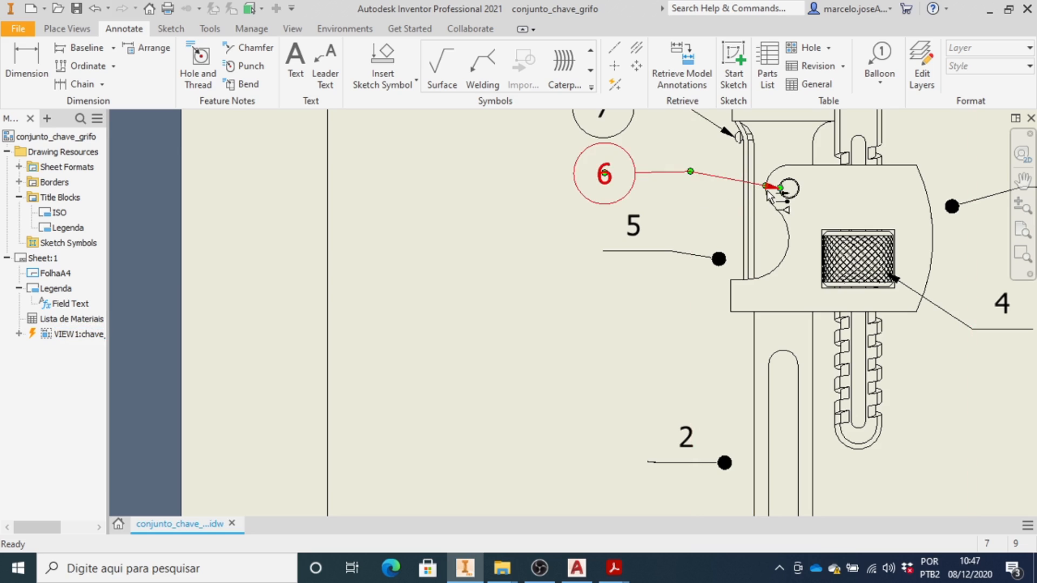
# Override the shape of balloon 6 on the pin with the linear type and move its number back to the leader's bend.
pyautogui.doubleClick(630, 184)
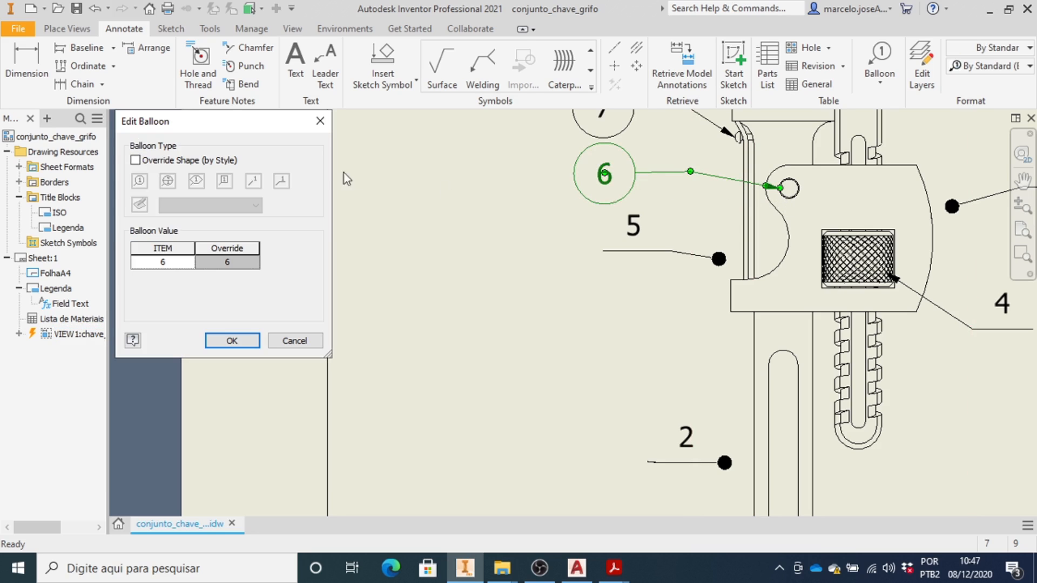
pyautogui.click(135, 161)
pyautogui.click(280, 185)
pyautogui.click(232, 341)
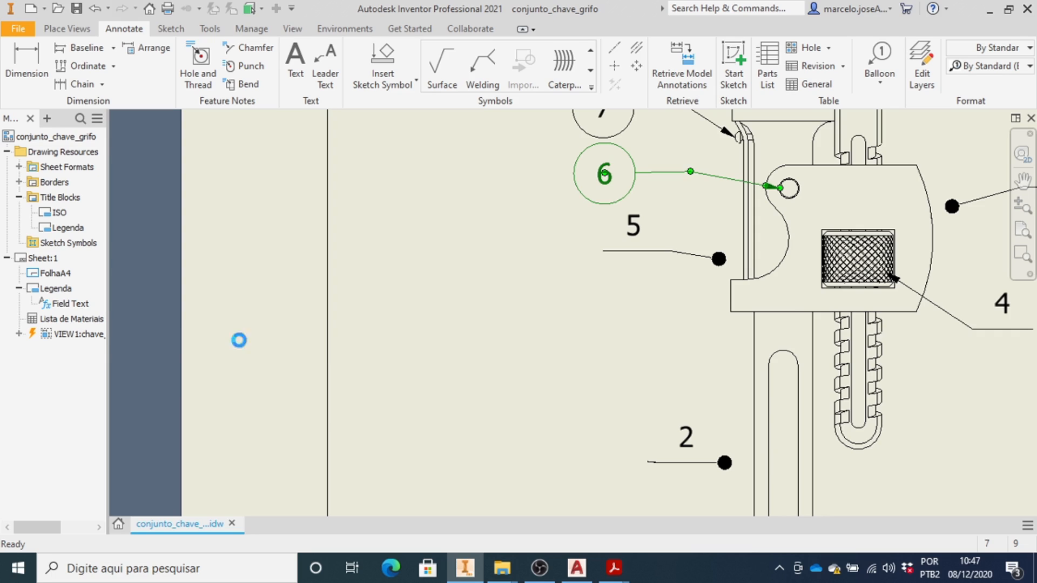
pyautogui.moveTo(605, 173); pyautogui.dragTo(691, 171)
pyautogui.click(581, 172)
# Override the shape of balloon 7 on the screw with the linear type and move its number back to the leader's bend.
pyautogui.scroll(-5, 561, 186)
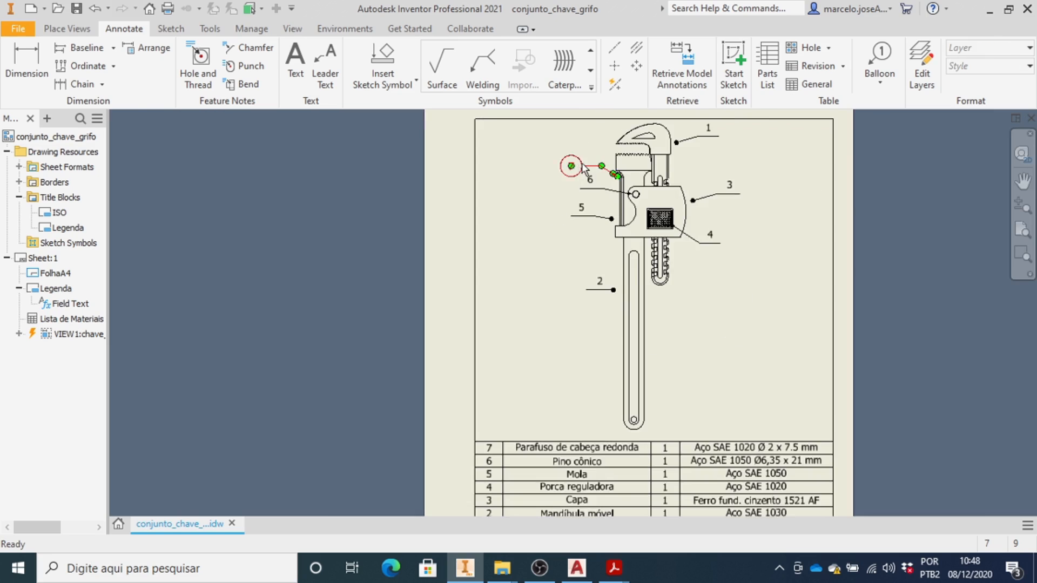
pyautogui.scroll(5, 575, 165)
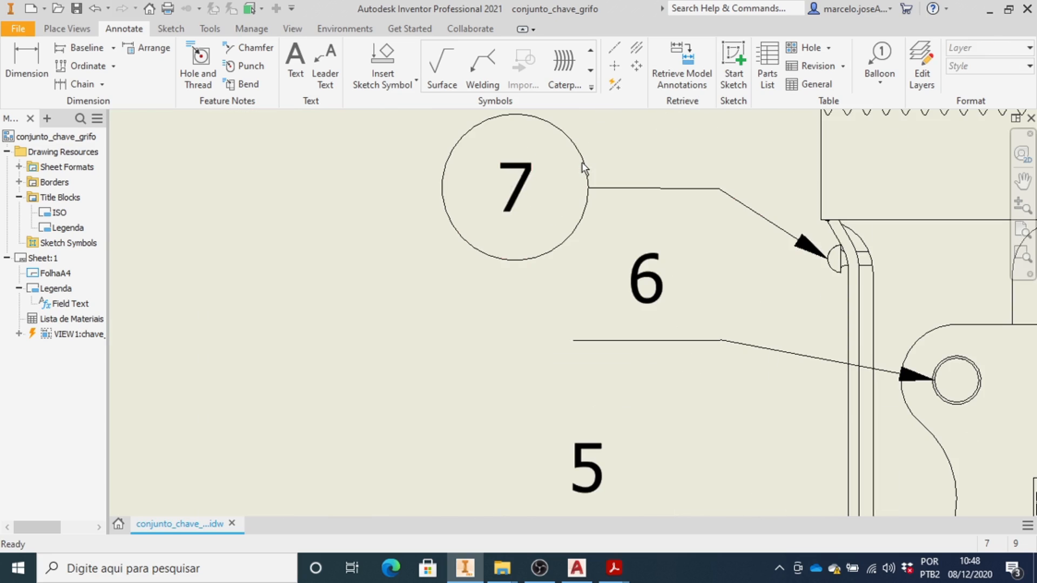
pyautogui.doubleClick(586, 197)
pyautogui.click(136, 160)
pyautogui.click(281, 182)
pyautogui.click(233, 341)
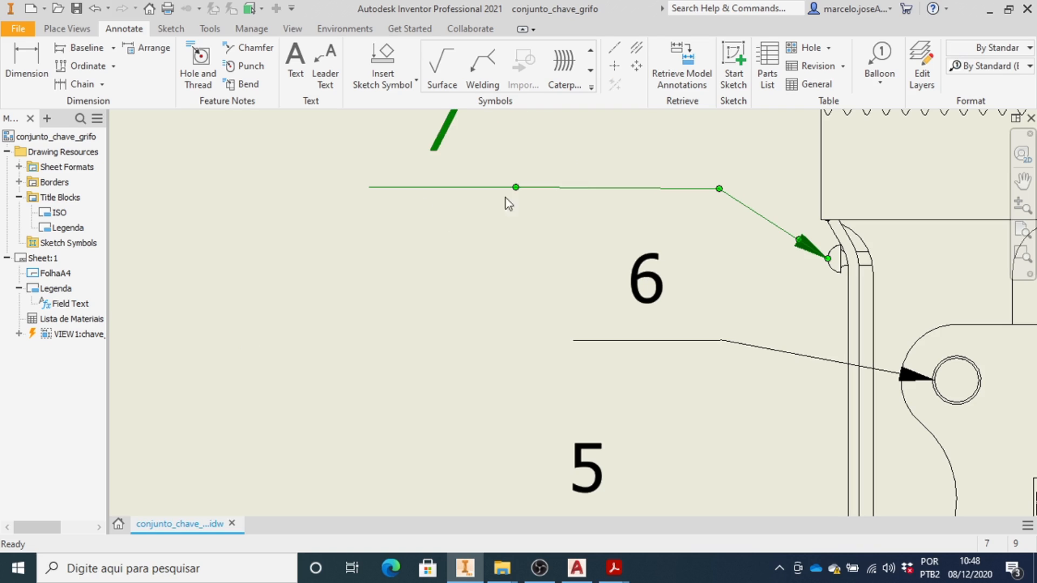
pyautogui.moveTo(518, 187); pyautogui.dragTo(720, 189)
pyautogui.click(459, 156)
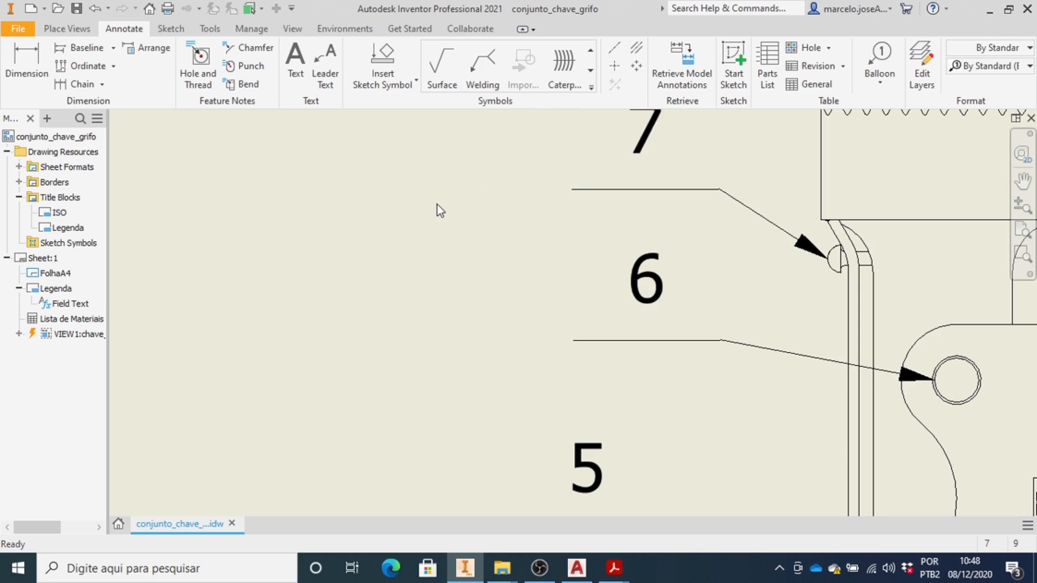
# Shift the leader vertex of balloon 2 slightly to straighten the kinked end of its horizontal line.
pyautogui.scroll(-5, 436, 205)
pyautogui.scroll(5, 500, 414)
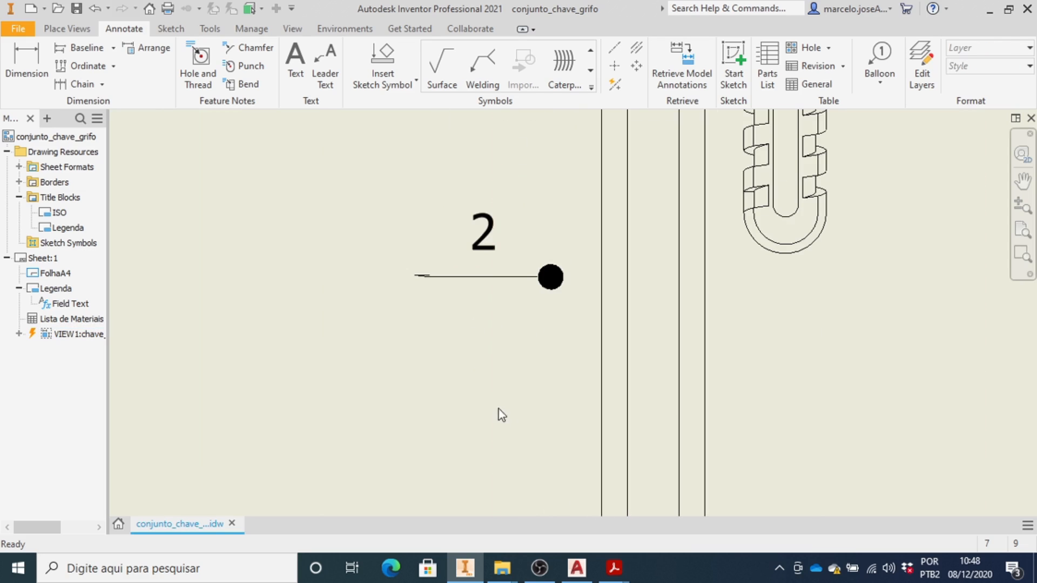
pyautogui.click(419, 278)
pyautogui.moveTo(422, 276); pyautogui.dragTo(425, 277)
pyautogui.click(361, 273)
# Move the leader bend of balloon 1 level with and close to its dot, making the whole leader horizontal.
pyautogui.scroll(-5, 341, 265)
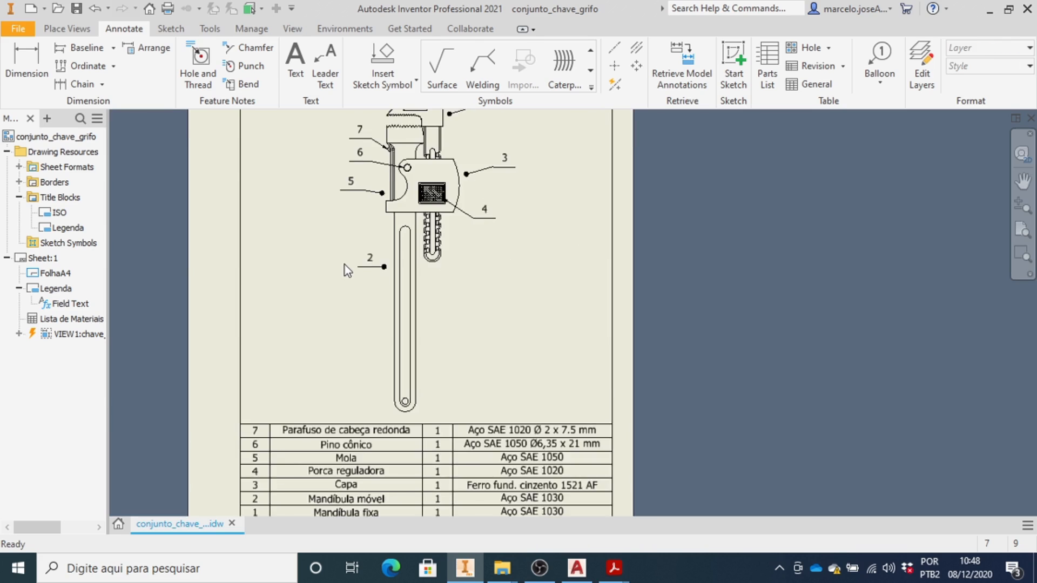
pyautogui.scroll(-3, 345, 265)
pyautogui.scroll(4, 390, 192)
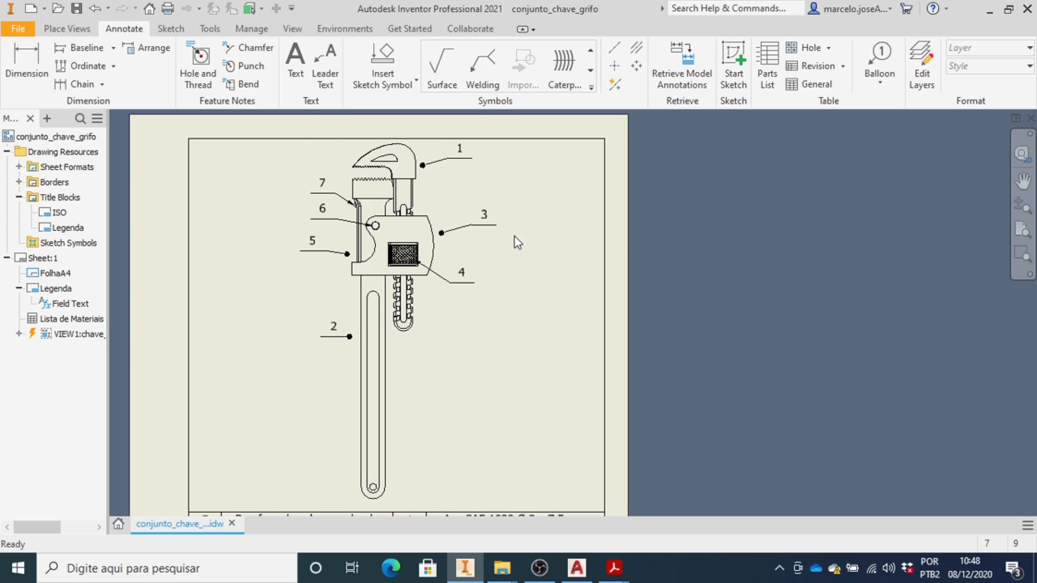
pyautogui.scroll(3, 451, 157)
pyautogui.click(446, 161)
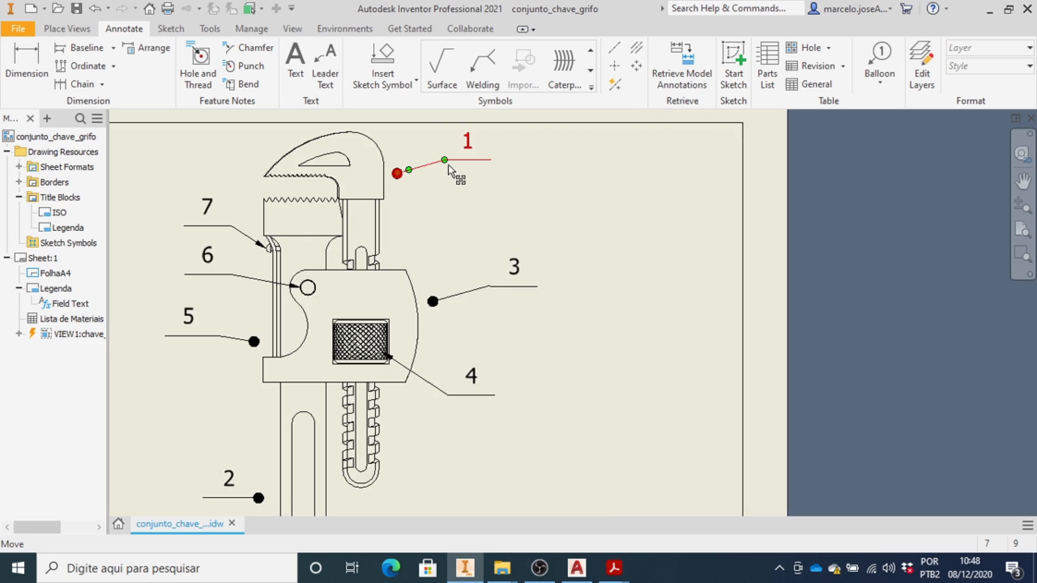
pyautogui.moveTo(445, 160); pyautogui.dragTo(417, 173)
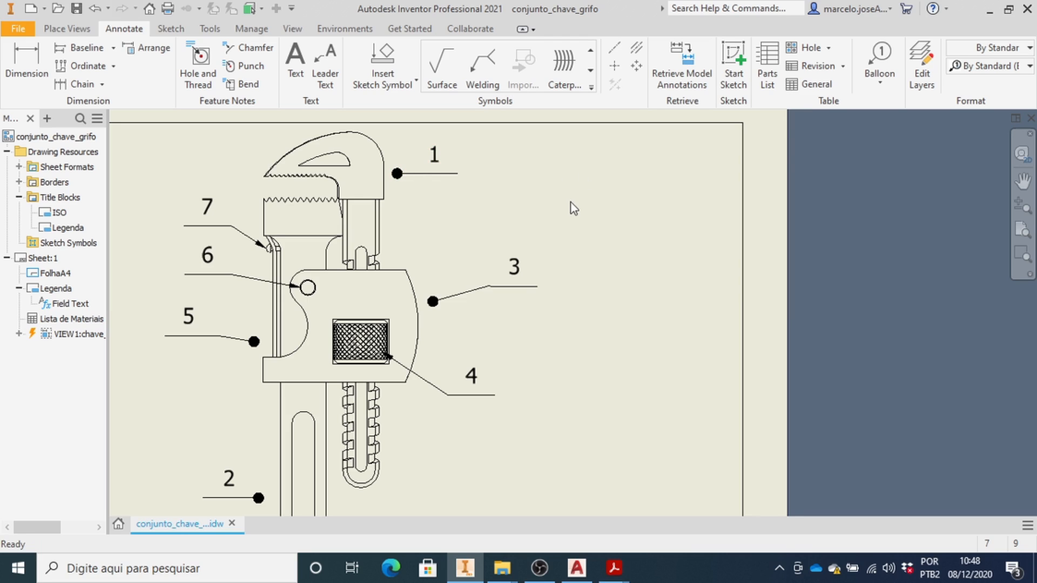
# Move the leader bend of balloon 3 close to its dot, shortening the leader beside the wrench's frame.
pyautogui.scroll(-2, 571, 203)
pyautogui.click(521, 251)
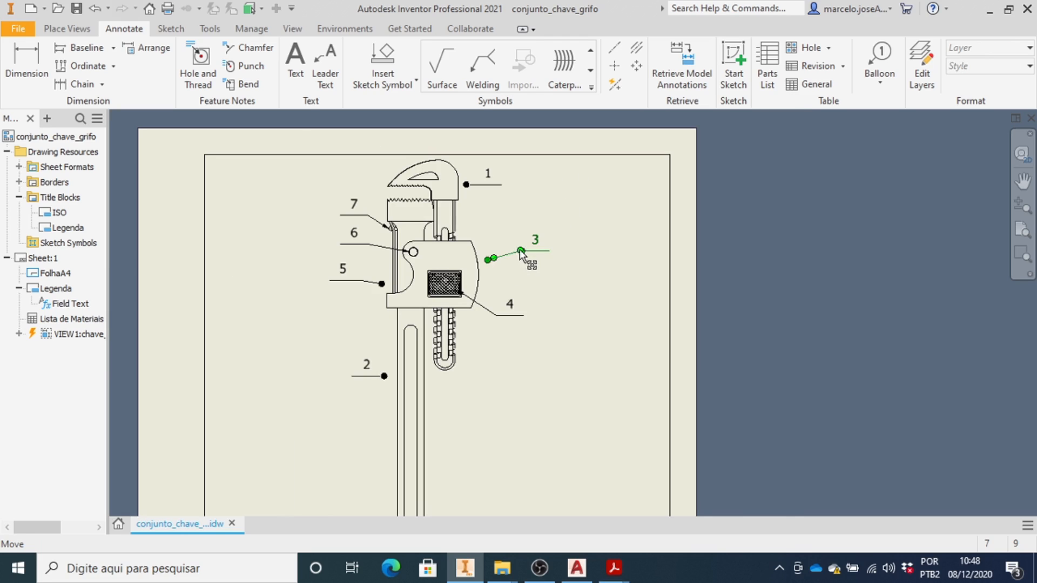
pyautogui.moveTo(526, 251); pyautogui.dragTo(500, 260)
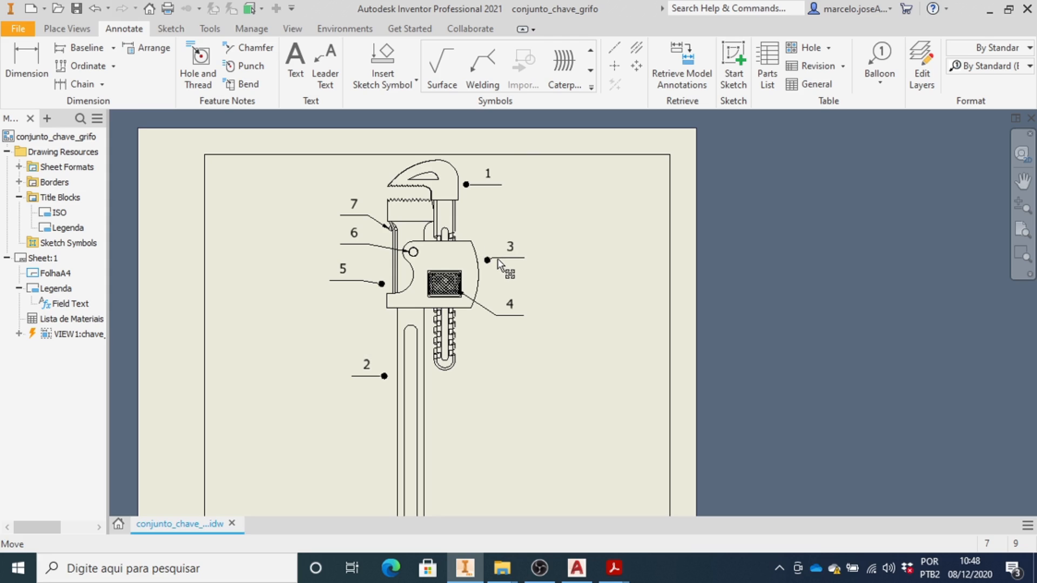
pyautogui.scroll(-3, 551, 290)
pyautogui.click(559, 287)
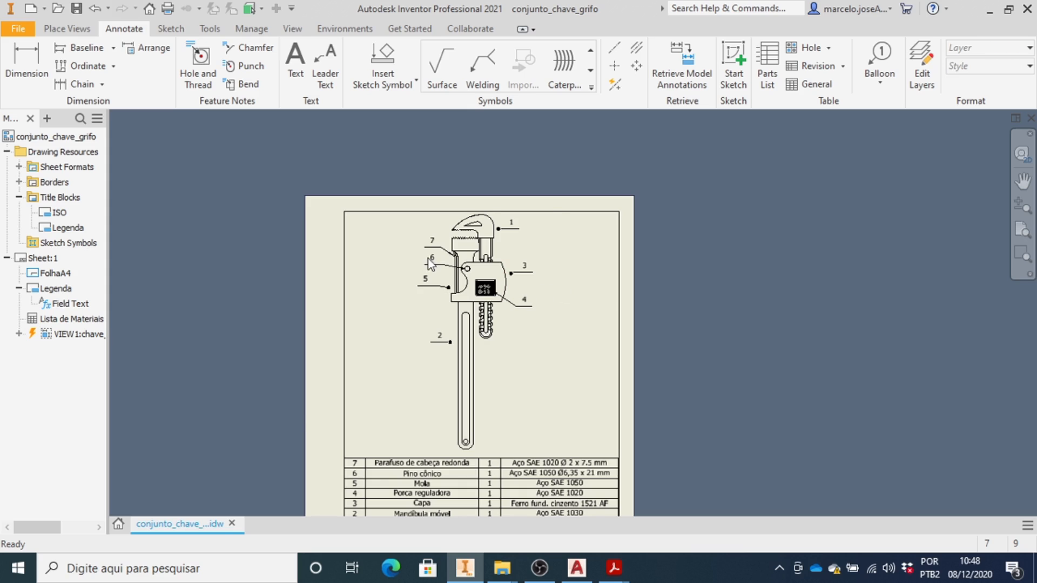
# Fine-tune the leader bends of balloons 6 and 5 beside the spring with small shifts.
pyautogui.scroll(3, 432, 254)
pyautogui.scroll(3, 449, 295)
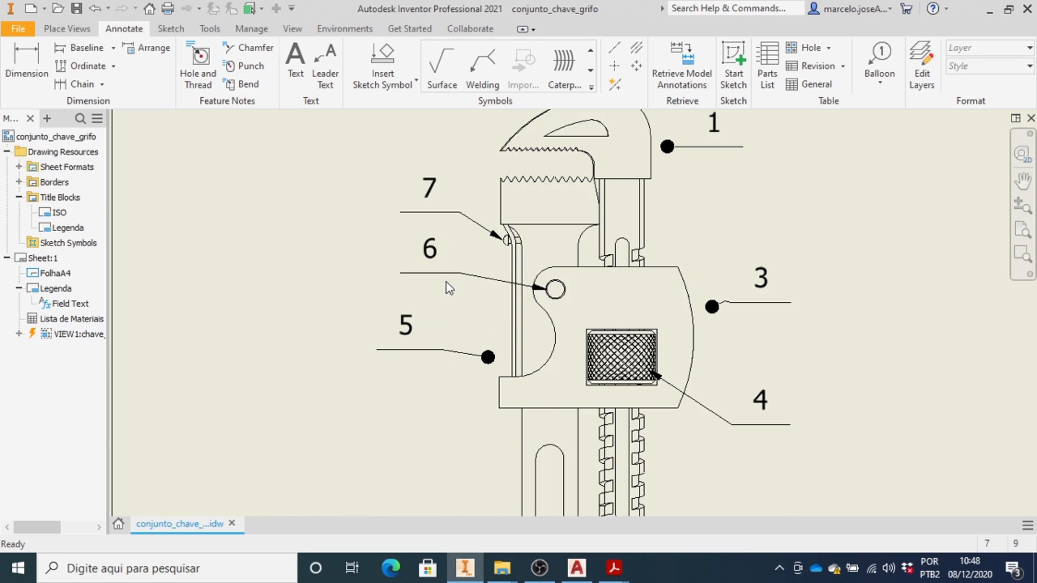
pyautogui.click(460, 275)
pyautogui.moveTo(460, 274)
pyautogui.mouseDown()
pyautogui.moveTo(469, 282)
pyautogui.moveTo(461, 276)
pyautogui.mouseUp()
pyautogui.scroll(-5, 365, 276)
pyautogui.scroll(-2, 358, 261)
pyautogui.scroll(6, 372, 273)
pyautogui.click(375, 258)
pyautogui.moveTo(375, 258); pyautogui.dragTo(393, 261)
pyautogui.click(864, 282)
pyautogui.scroll(-6, 784, 274)
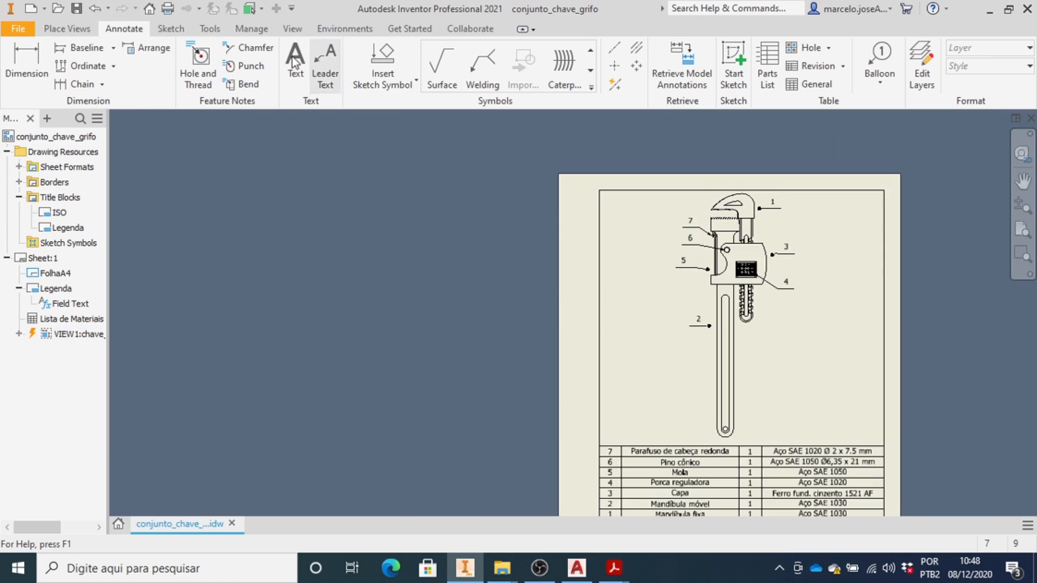
# Save the drawing and try to save a PDF copy named conjunto_chave_grifo over the existing file in the chave_griffo folder.
pyautogui.click(78, 10)
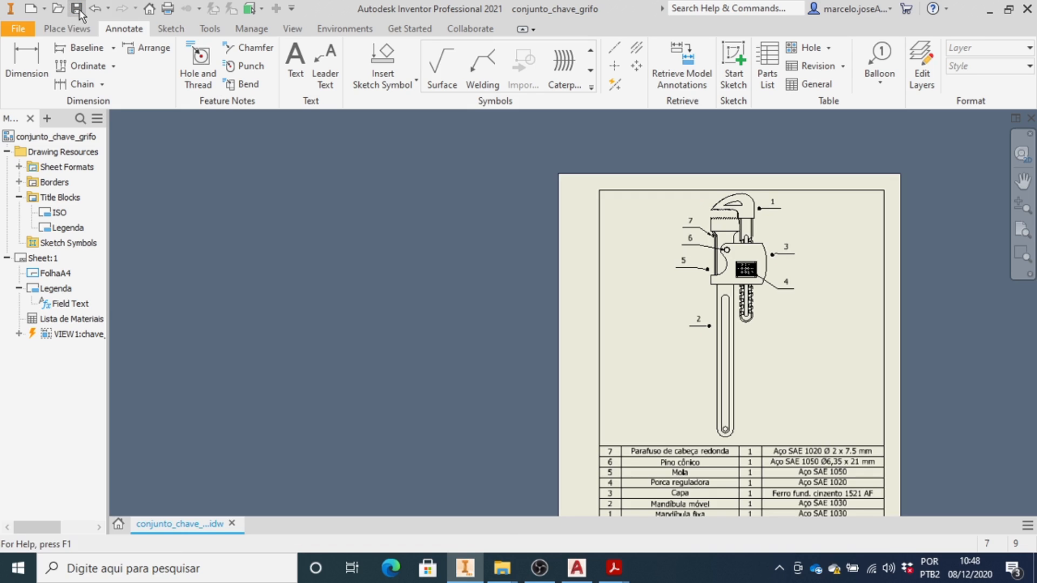
pyautogui.click(17, 33)
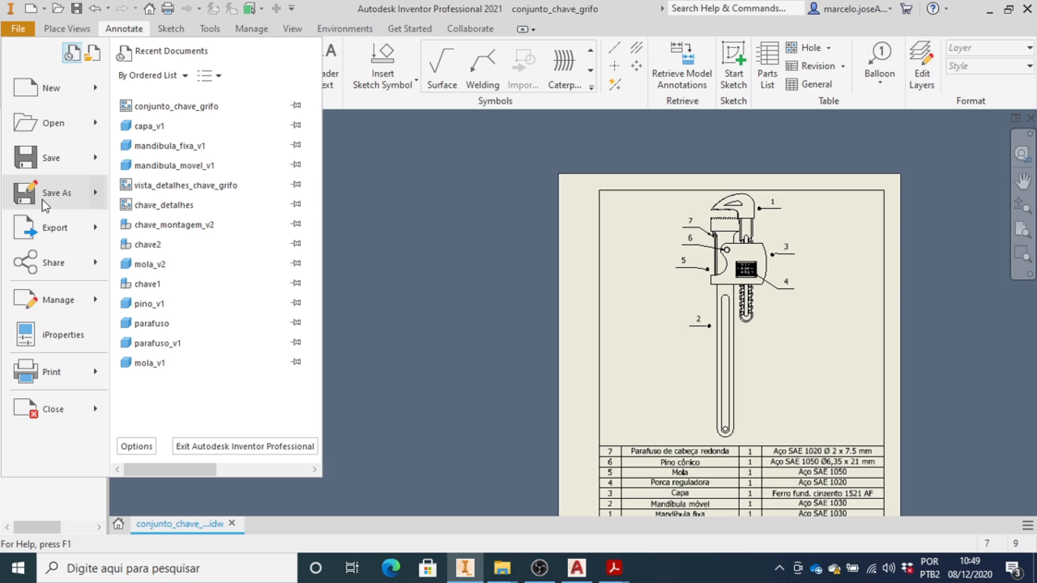
pyautogui.moveTo(42, 200)
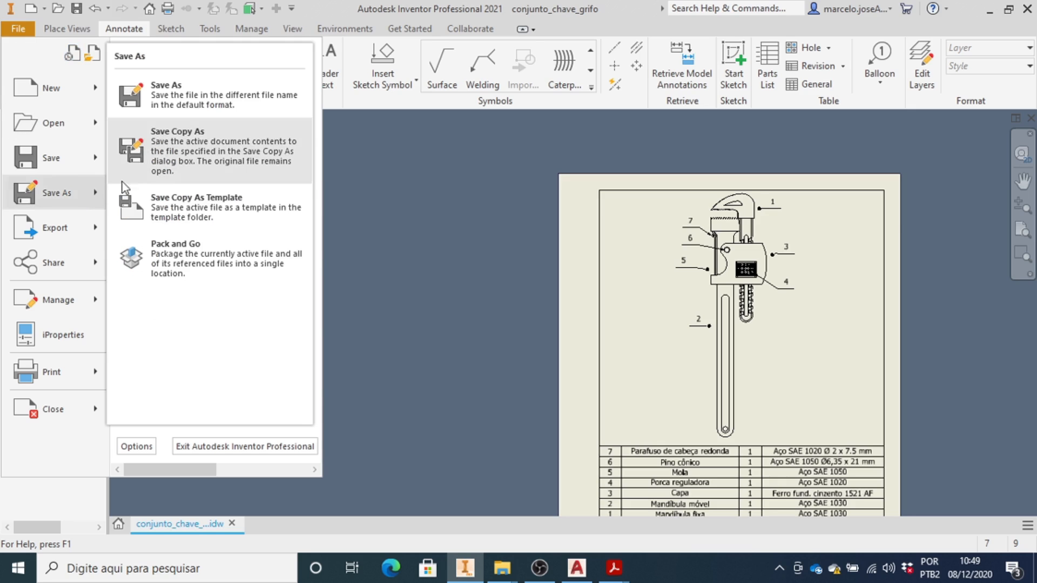
pyautogui.click(183, 155)
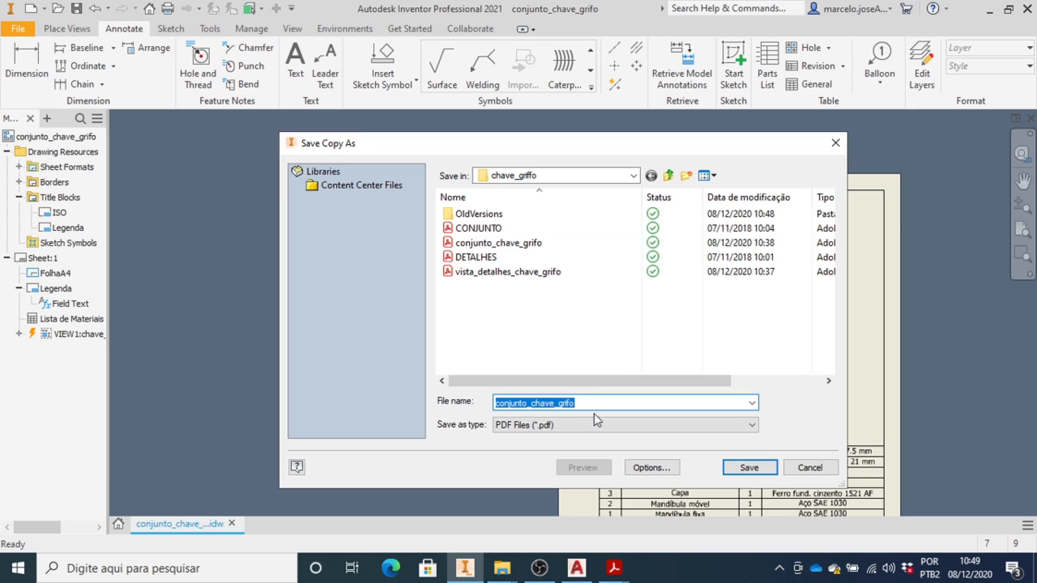
pyautogui.click(748, 470)
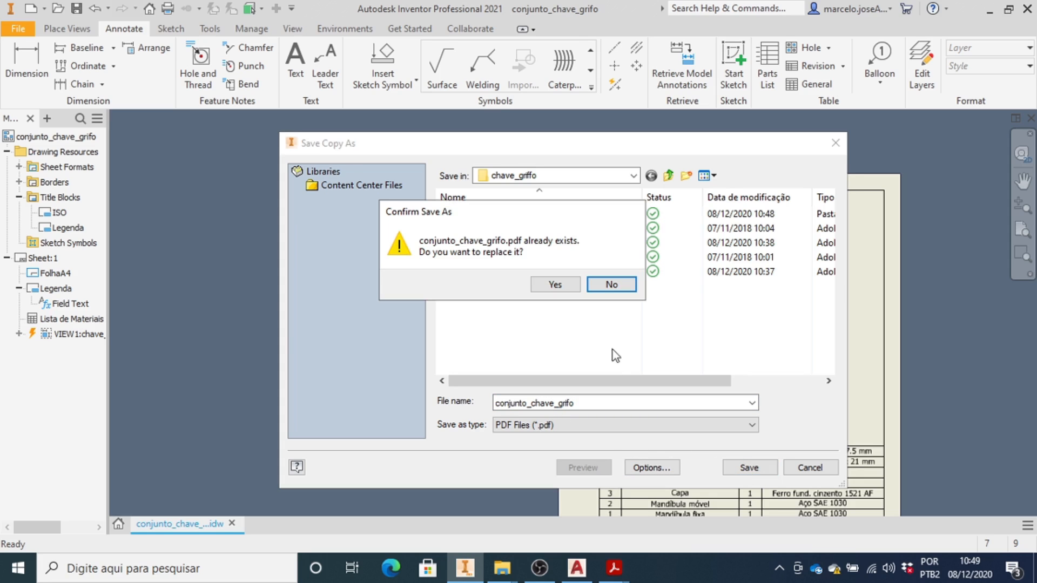
pyautogui.click(555, 285)
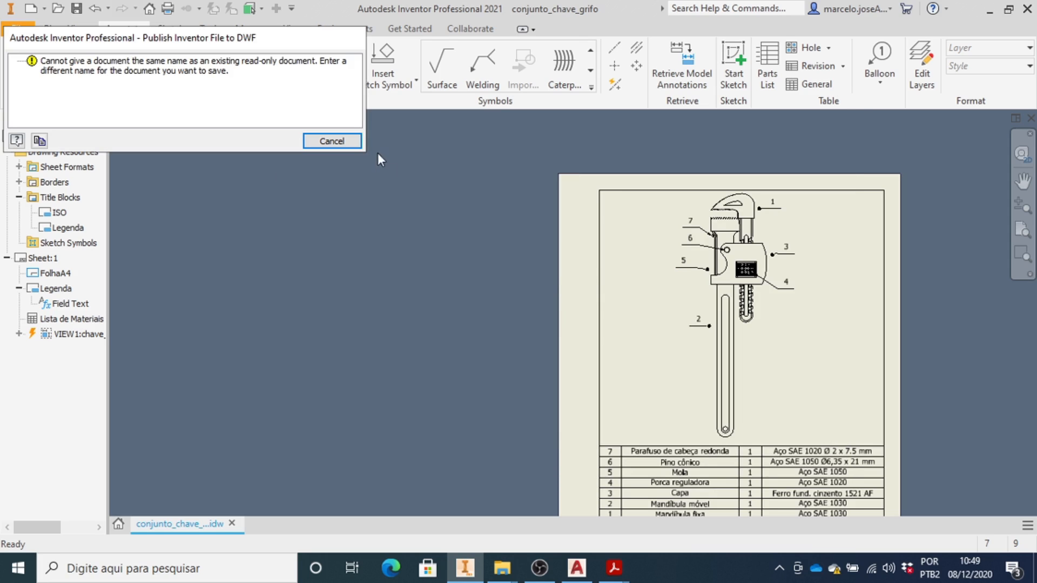
pyautogui.click(345, 143)
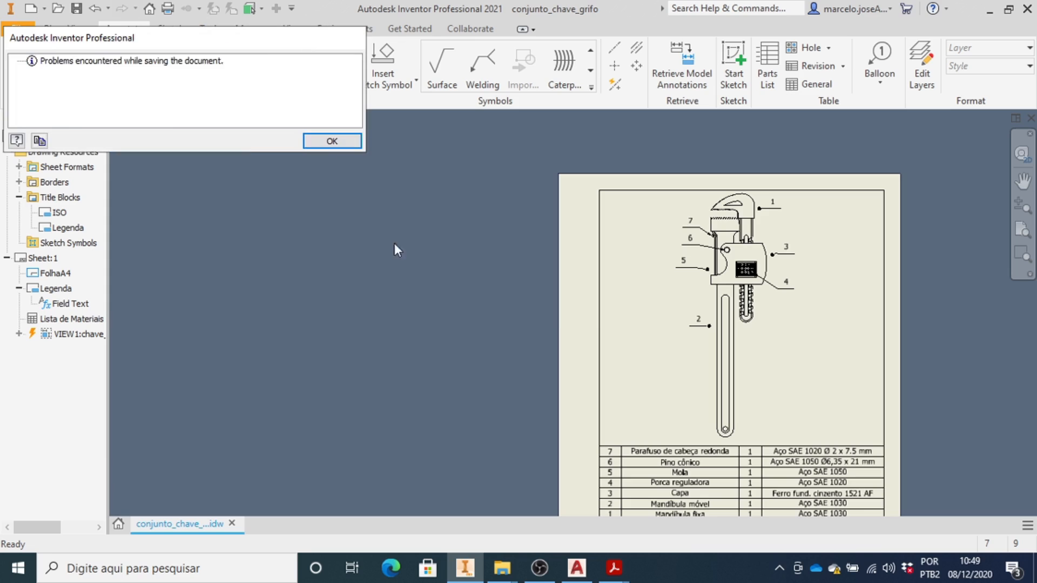
pyautogui.click(331, 142)
# Switch to Acrobat Reader and close the open conjunto_chave_grifo.pdf document.
pyautogui.moveTo(614, 568)
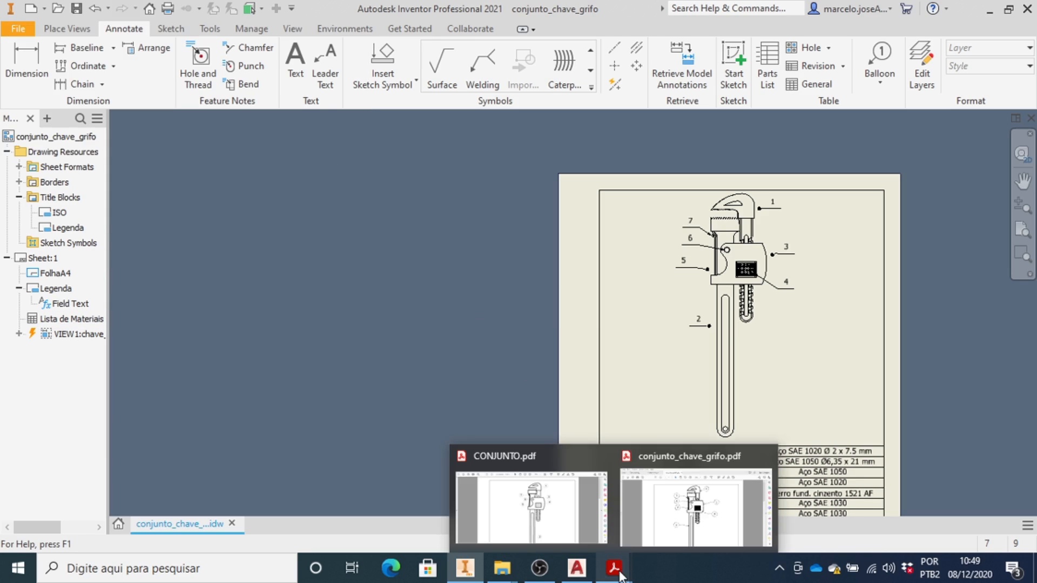
pyautogui.click(695, 510)
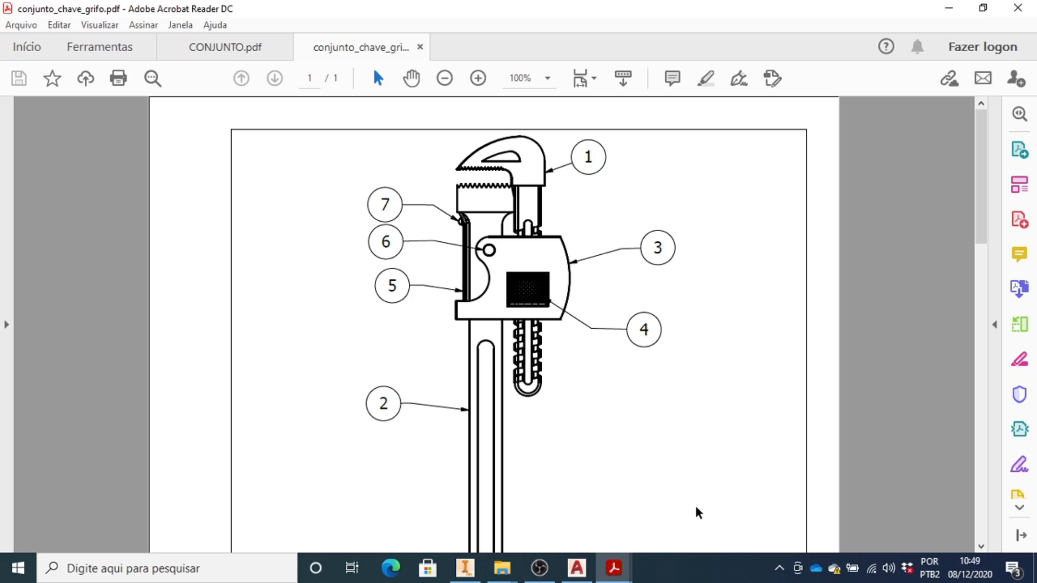
pyautogui.click(420, 47)
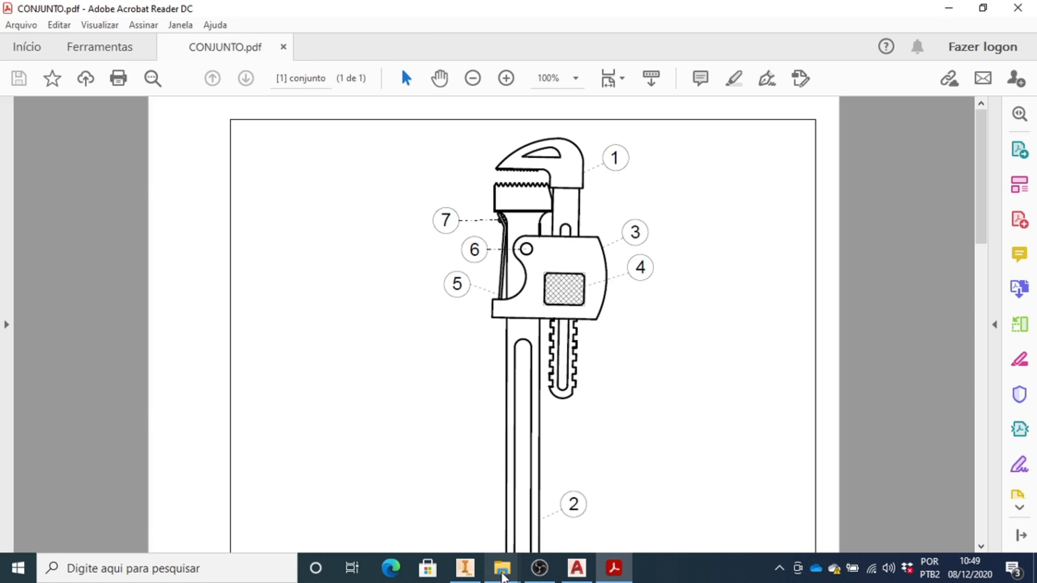
pyautogui.click(502, 568)
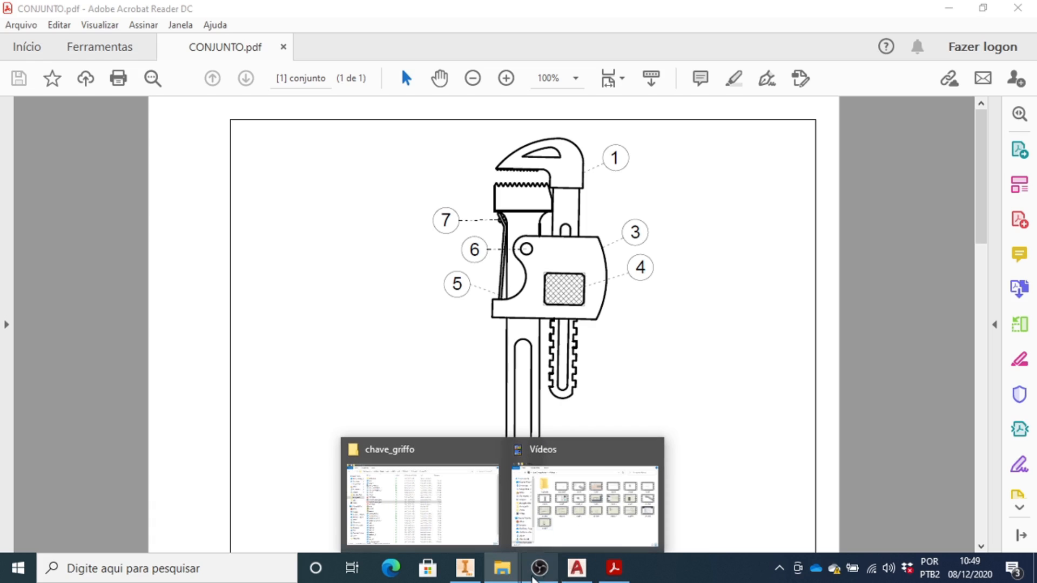
# Return to Inventor and start saving a copy of the assembly drawing in the chave_griffo folder.
pyautogui.click(465, 567)
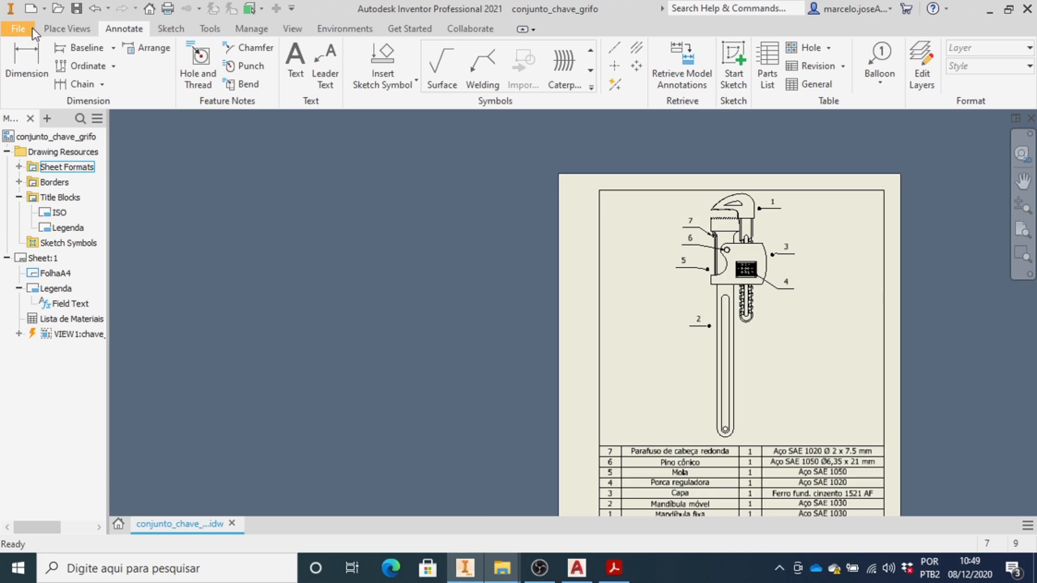
pyautogui.click(18, 29)
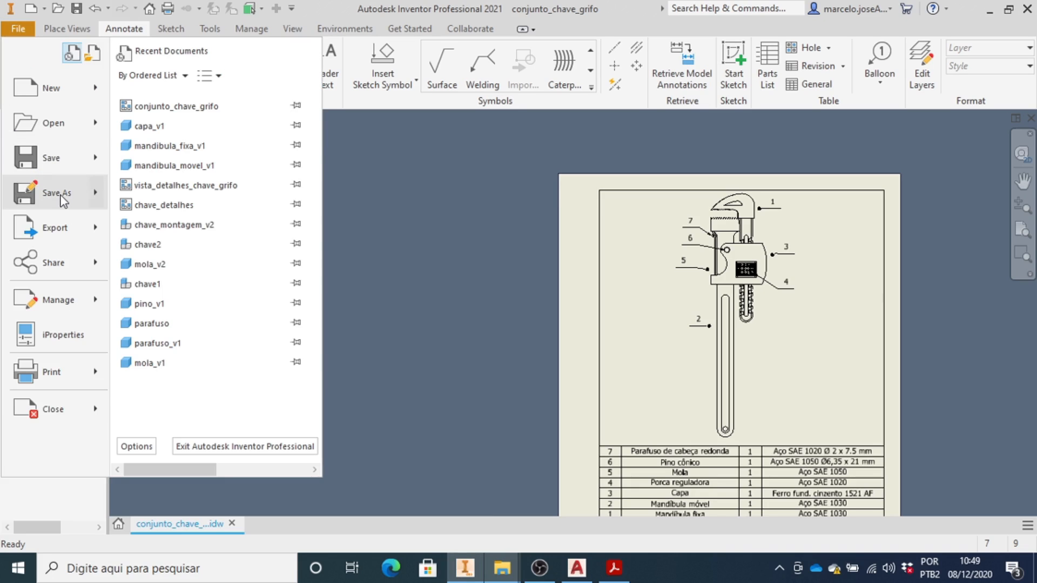
pyautogui.moveTo(51, 193)
pyautogui.click(218, 153)
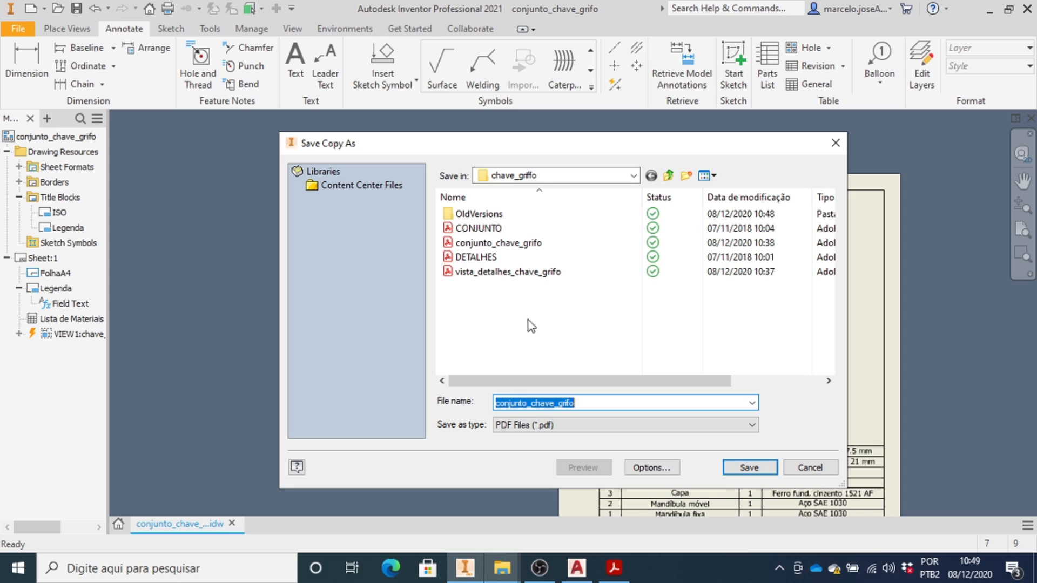
pyautogui.click(535, 273)
pyautogui.click(616, 404)
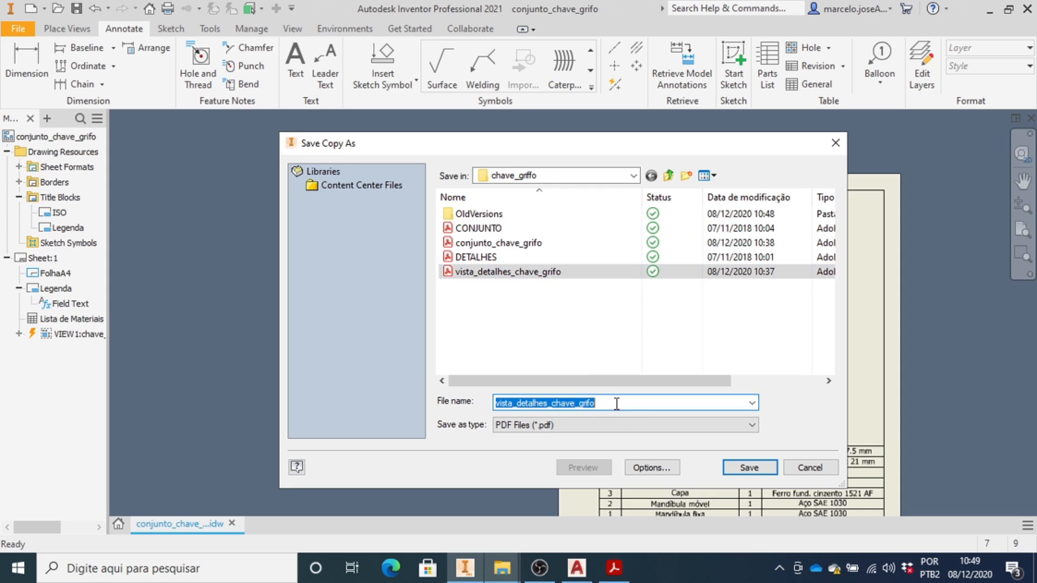
pyautogui.click(603, 403)
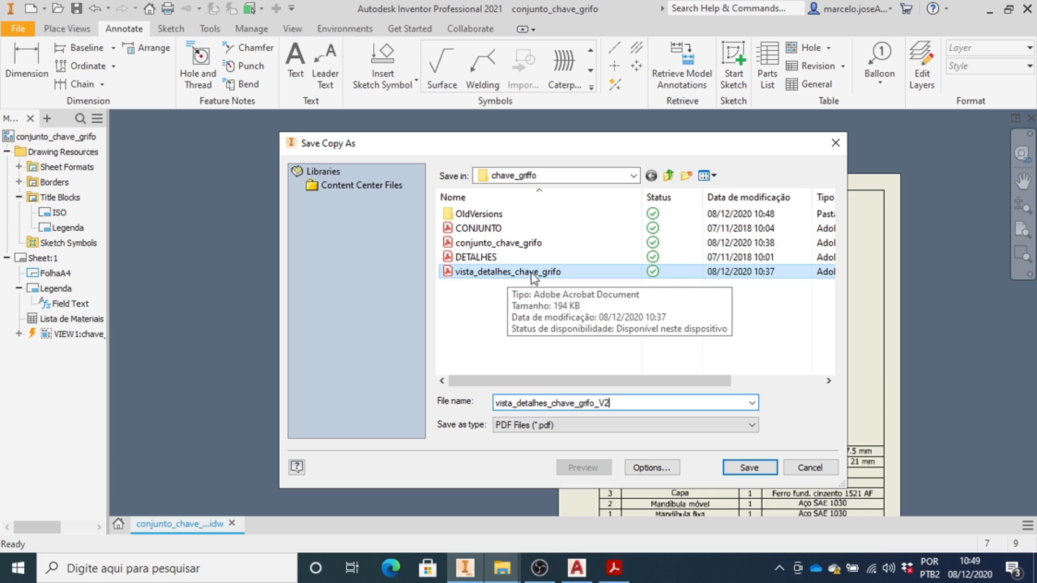
# Save the PDF copy of the drawing under the name conjunto_chave_grifo_V2, based on the existing conjunto_chave_grifo file name.
pyautogui.click(498, 243)
pyautogui.click(588, 406)
pyautogui.click(590, 404)
pyautogui.write('_V2')
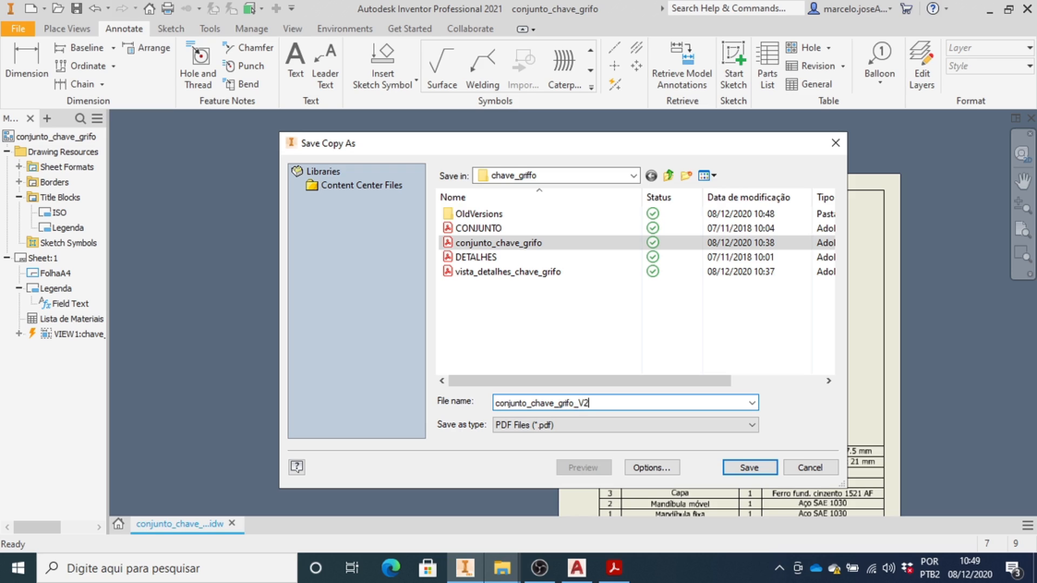
pyautogui.click(751, 468)
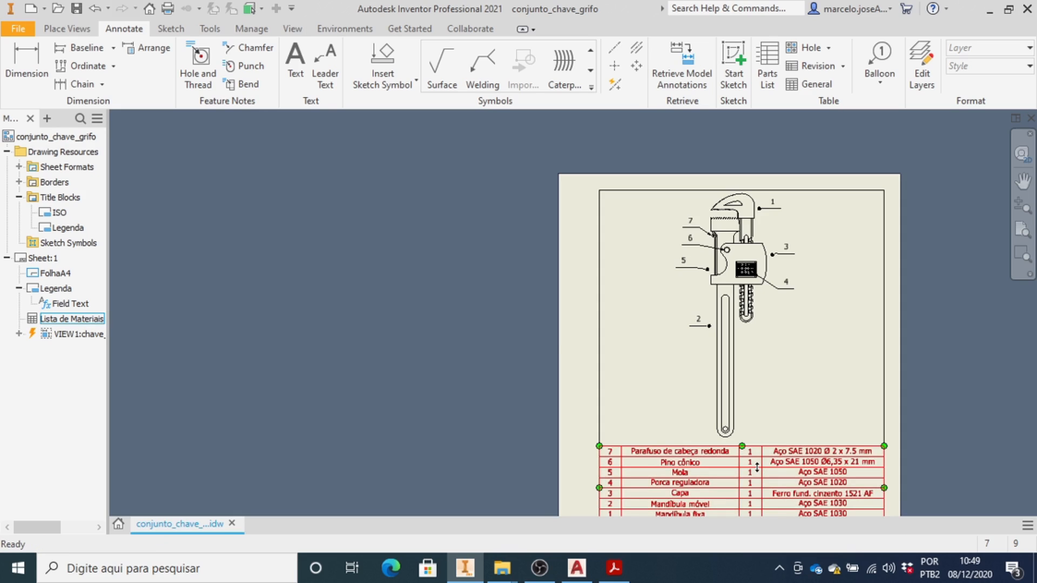
# Switch to File Explorer and open the PDFs conjunto_chave_grifo and conjunto_chave_grifo_V2 from the chave_griffo folder.
pyautogui.moveTo(502, 568)
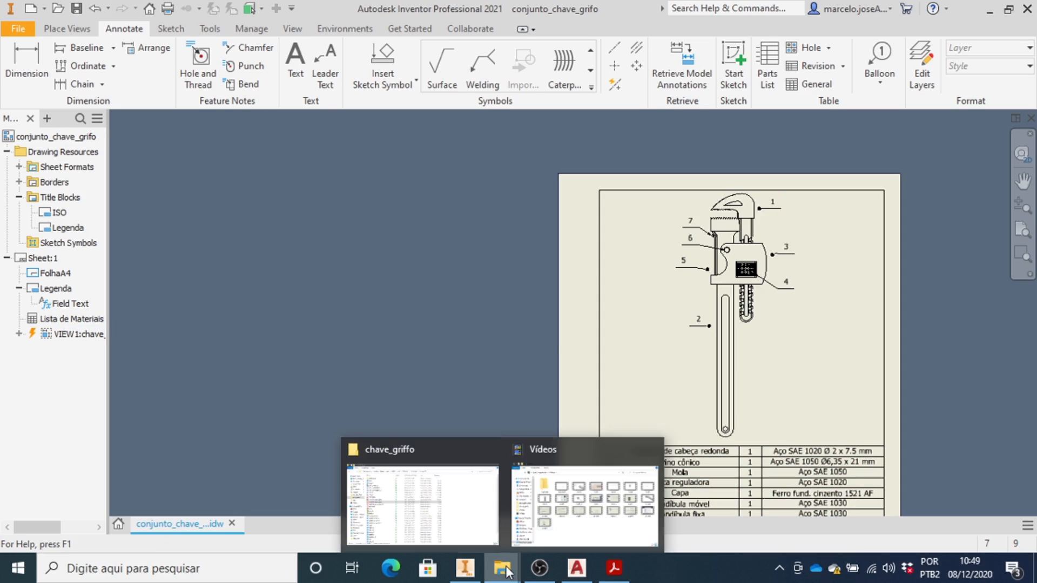
pyautogui.click(411, 513)
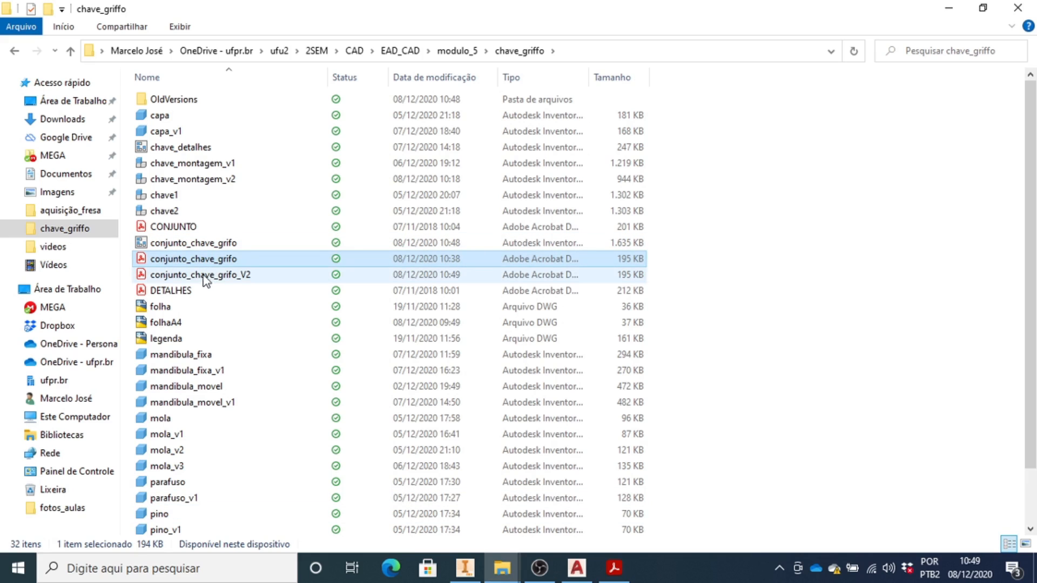
pyautogui.doubleClick(213, 259)
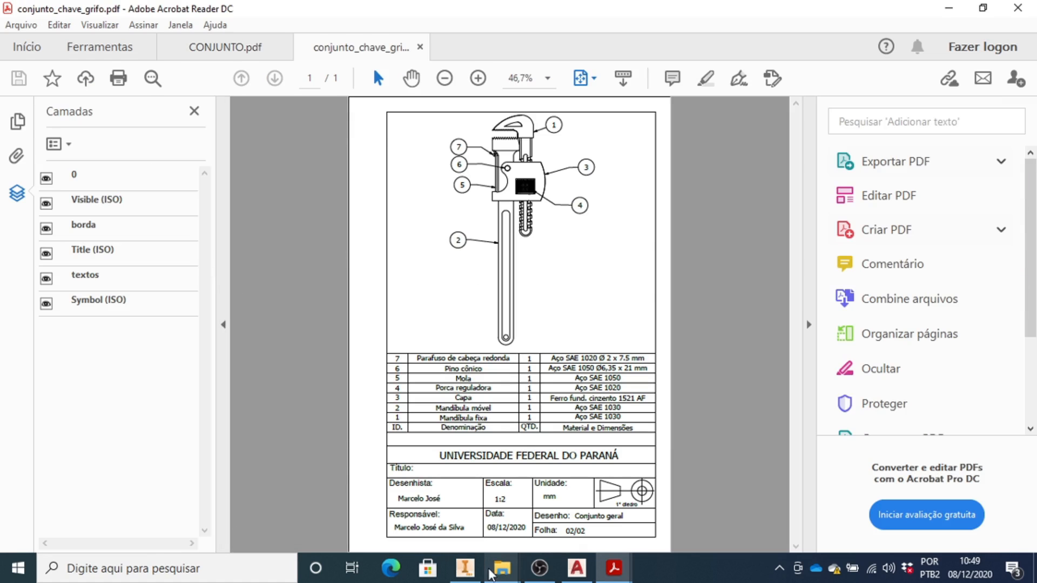
pyautogui.moveTo(491, 572)
pyautogui.click(453, 514)
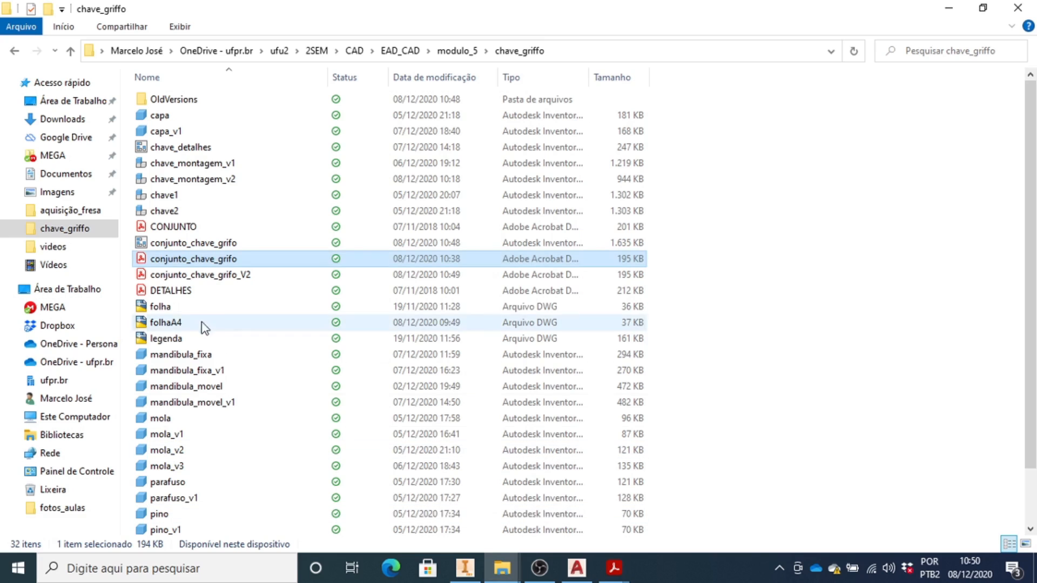
pyautogui.doubleClick(219, 276)
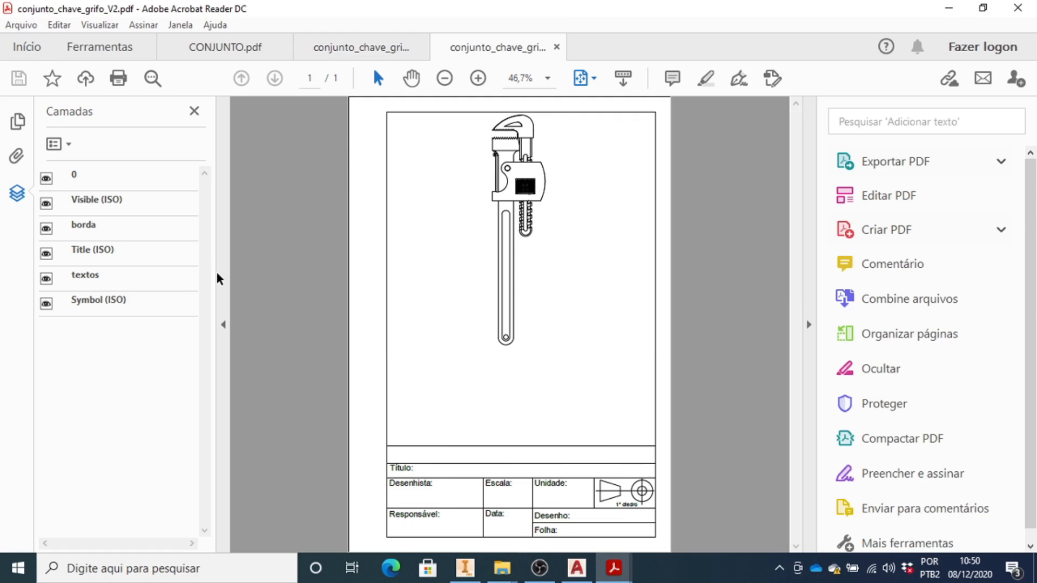
# Set the zoom of conjunto_chave_grifo_V2.pdf to 100% and examine the wrench view and its linear balloons.
pyautogui.click(533, 78)
pyautogui.write('100')
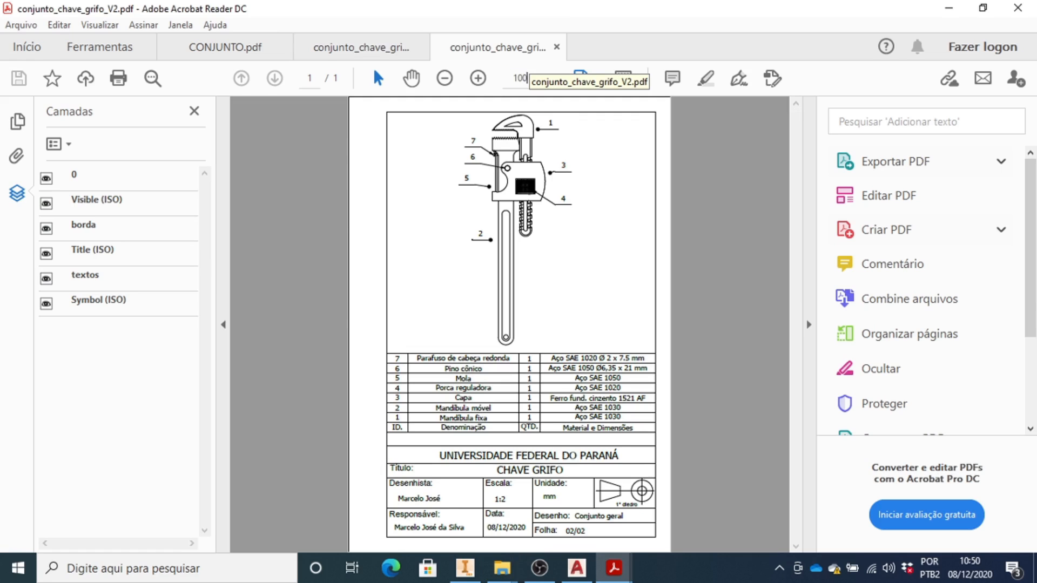
pyautogui.press('Return')
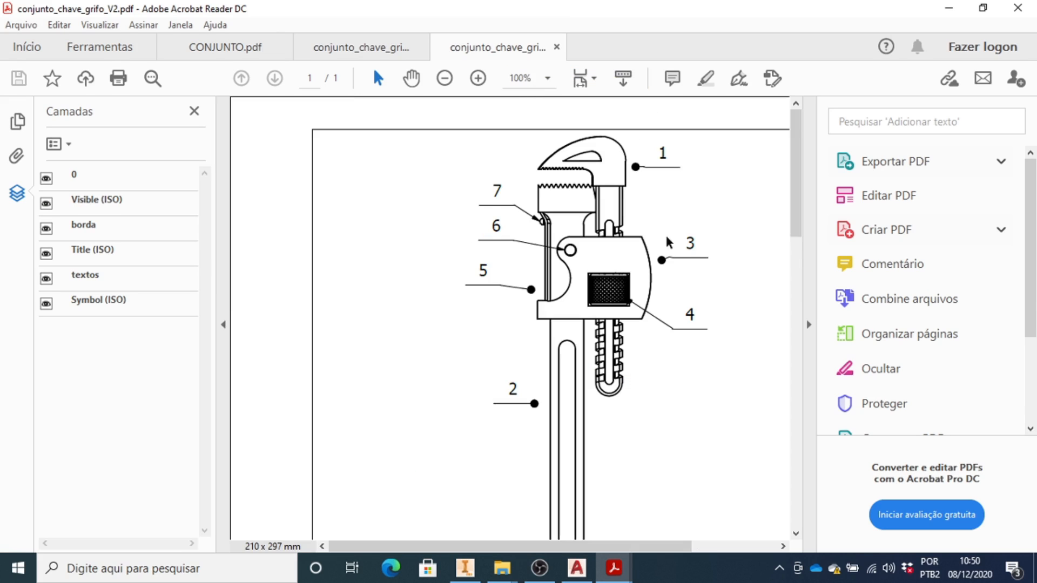
pyautogui.scroll(-5, 643, 216)
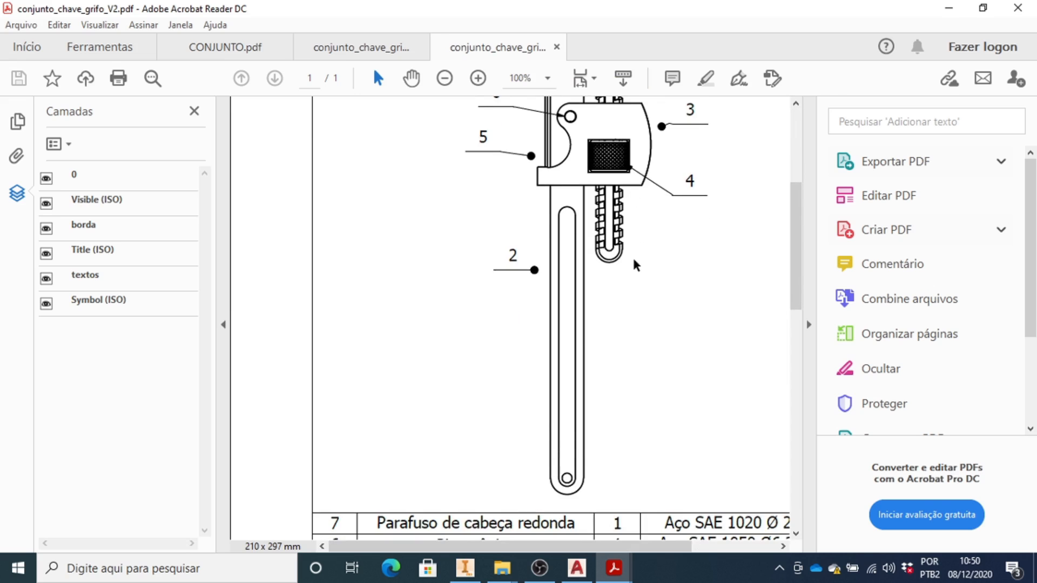
pyautogui.scroll(2, 632, 260)
pyautogui.scroll(2, 630, 259)
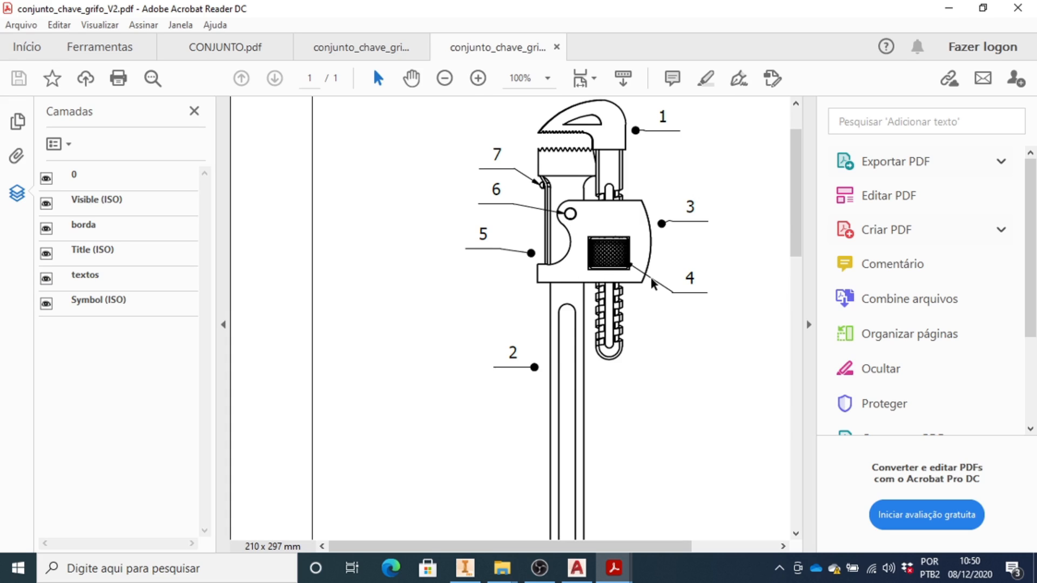
pyautogui.scroll(-3, 639, 278)
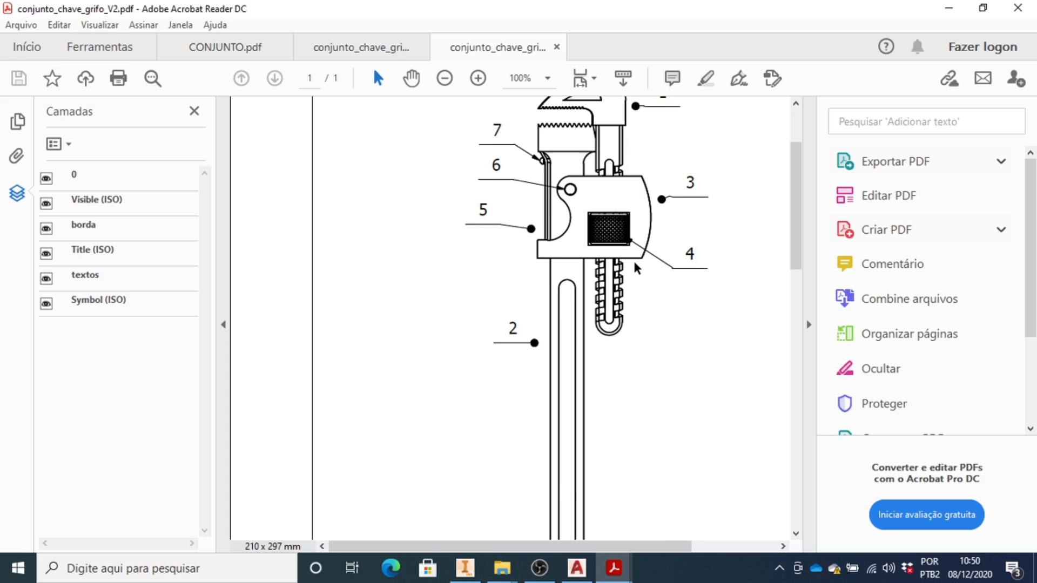
pyautogui.scroll(1, 546, 210)
pyautogui.scroll(2, 540, 189)
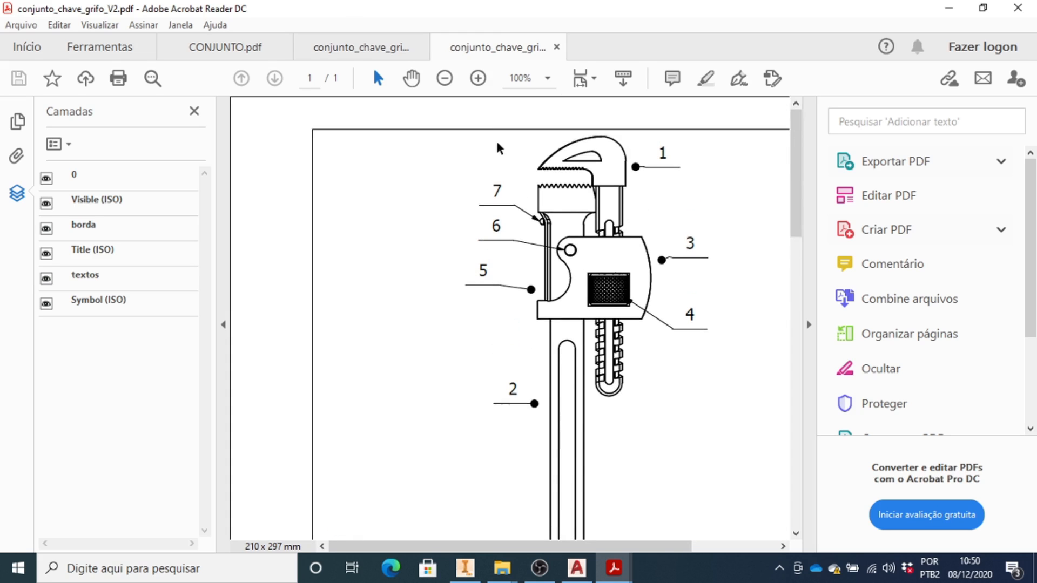
# Show conjunto_chave_grifo.pdf at 100% zoom and examine its line weights and circular balloons for comparison.
pyautogui.click(372, 49)
pyautogui.click(520, 78)
pyautogui.write('100')
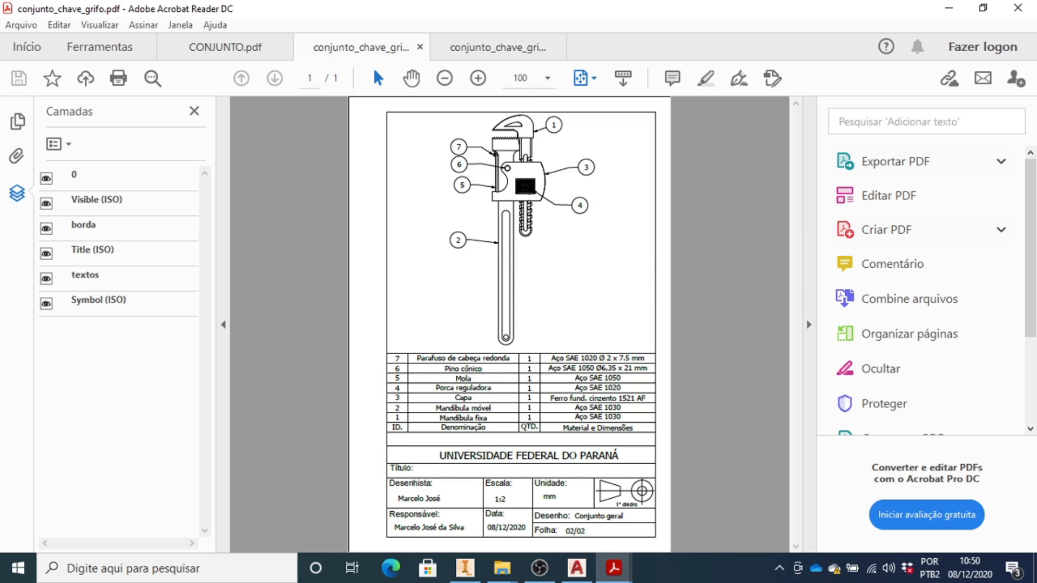
pyautogui.press('Return')
pyautogui.scroll(-1, 609, 371)
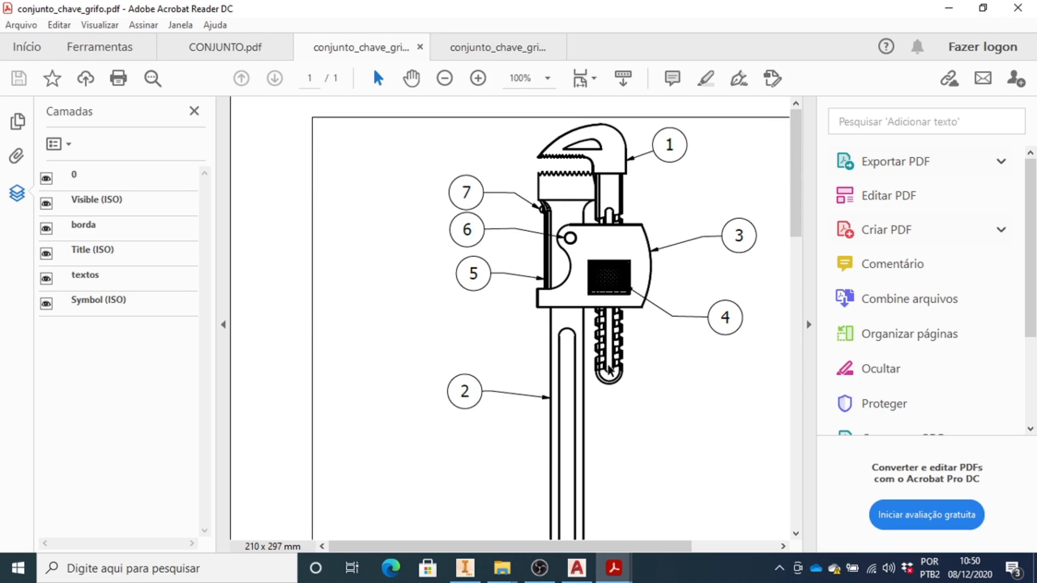
pyautogui.scroll(-3, 609, 370)
pyautogui.scroll(3, 620, 388)
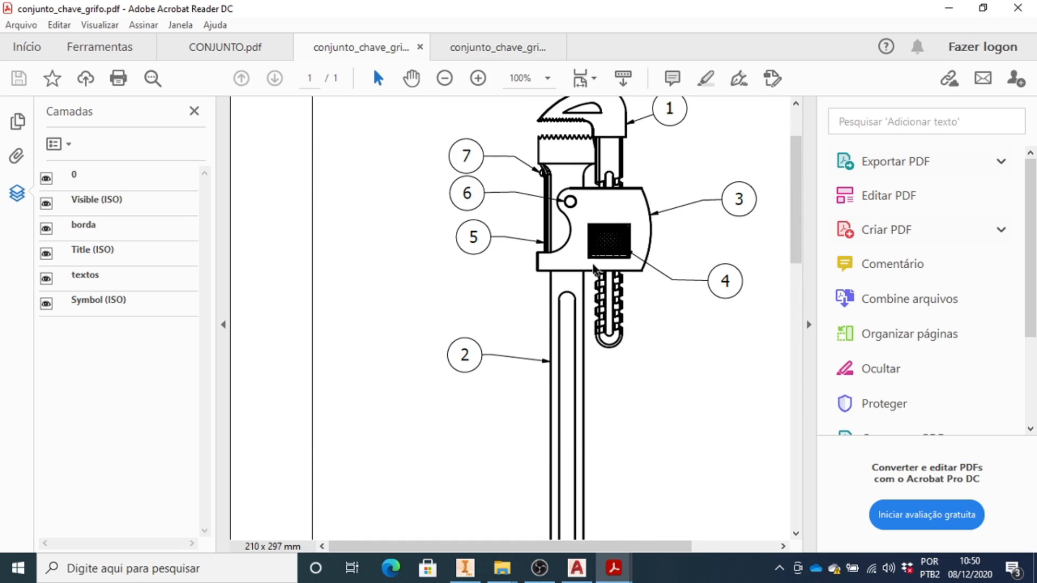
# Return to conjunto_chave_grifo_V2.pdf and compare its line weights and the knurled nut with the earlier version.
pyautogui.click(508, 46)
pyautogui.scroll(-1, 600, 203)
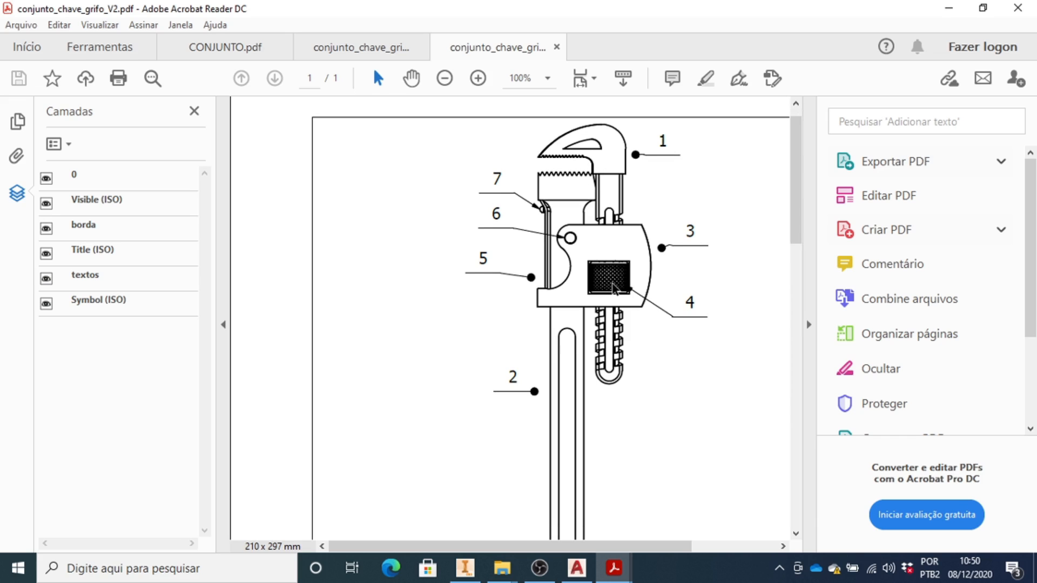
pyautogui.scroll(-4, 605, 281)
pyautogui.scroll(-3, 599, 273)
pyautogui.scroll(7, 592, 289)
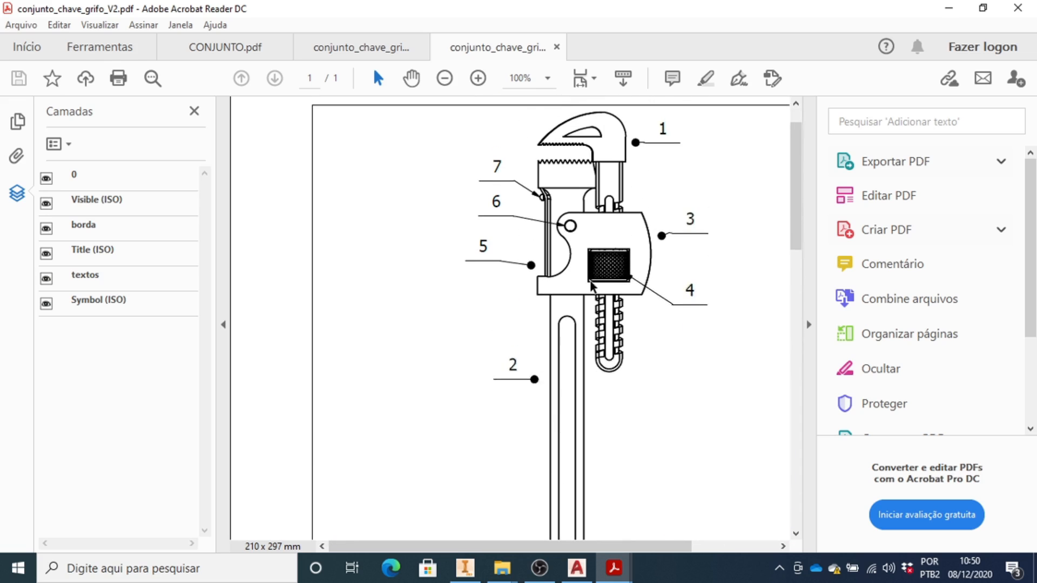
pyautogui.scroll(-3, 572, 265)
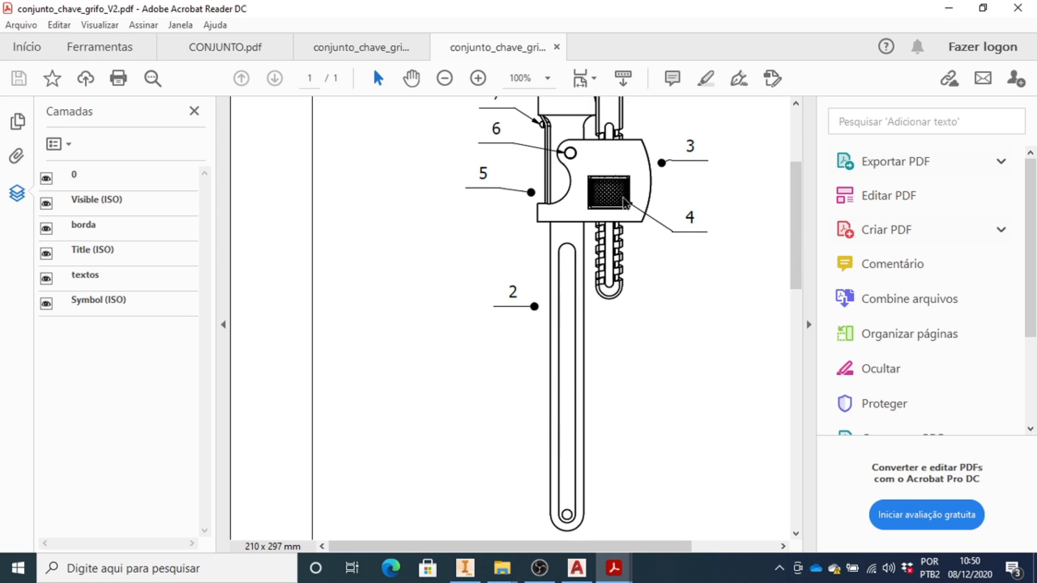
pyautogui.scroll(3, 779, 290)
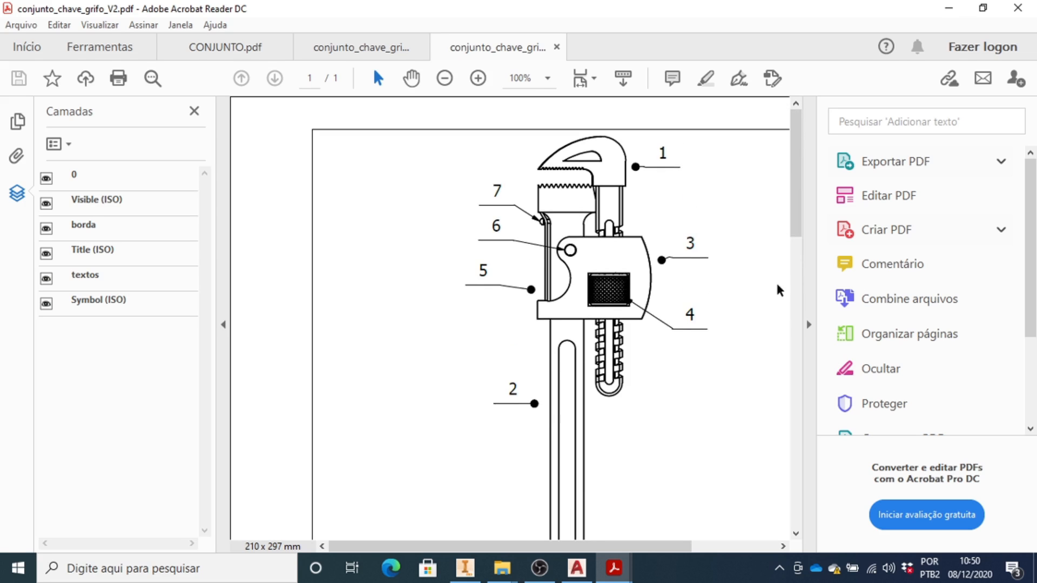
# Collapse the tools pane and review the V2 drawing from the wrench handle down to the parts list.
pyautogui.click(808, 324)
pyautogui.scroll(-5, 679, 296)
pyautogui.scroll(3, 680, 296)
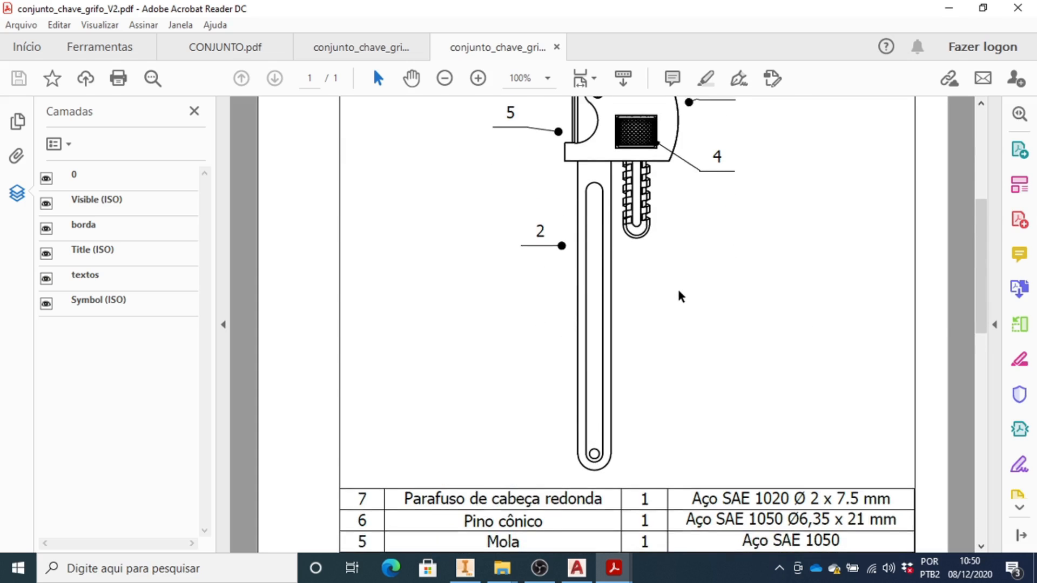
pyautogui.scroll(-5, 683, 296)
pyautogui.scroll(-5, 688, 296)
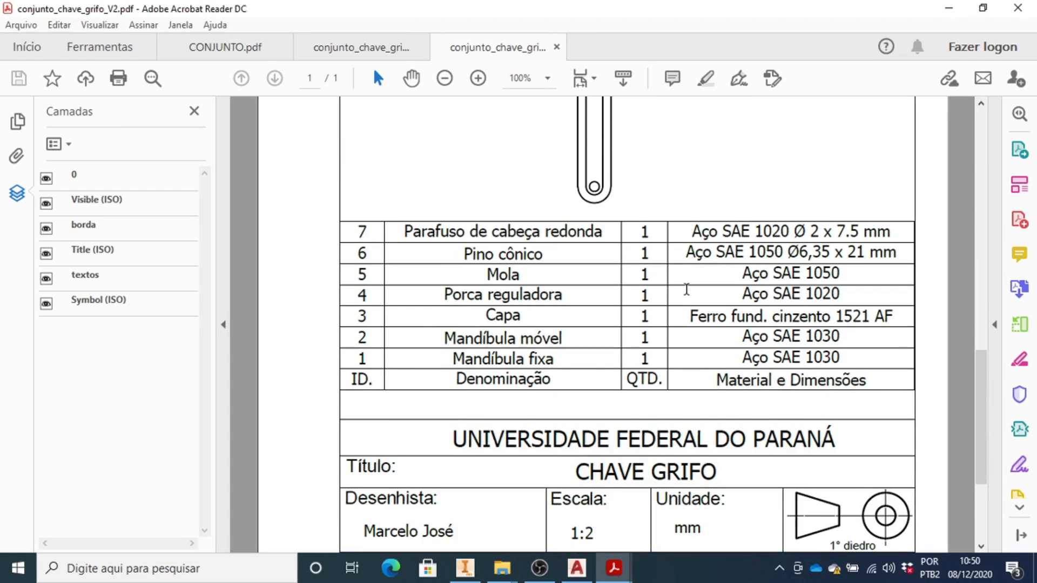
pyautogui.scroll(5, 678, 299)
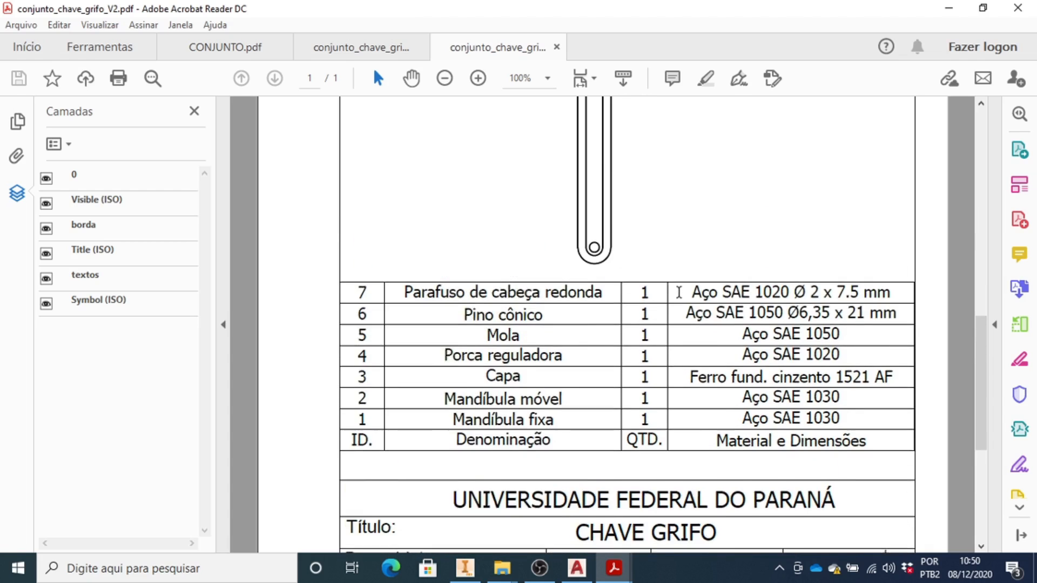
pyautogui.scroll(8, 680, 298)
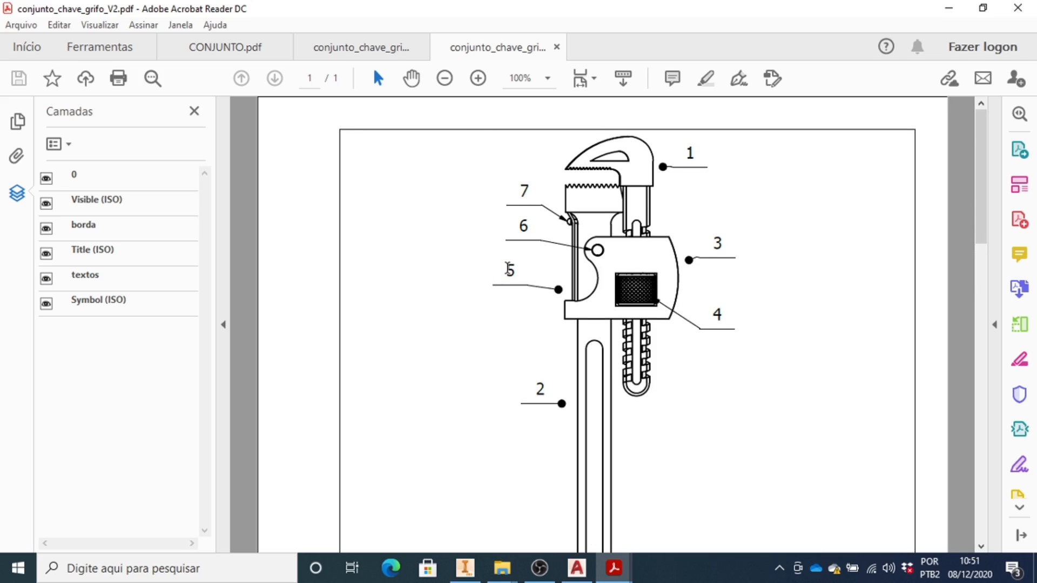
# Collapse the layers pane and check the parts list and completed title block of the V2 drawing.
pyautogui.click(223, 325)
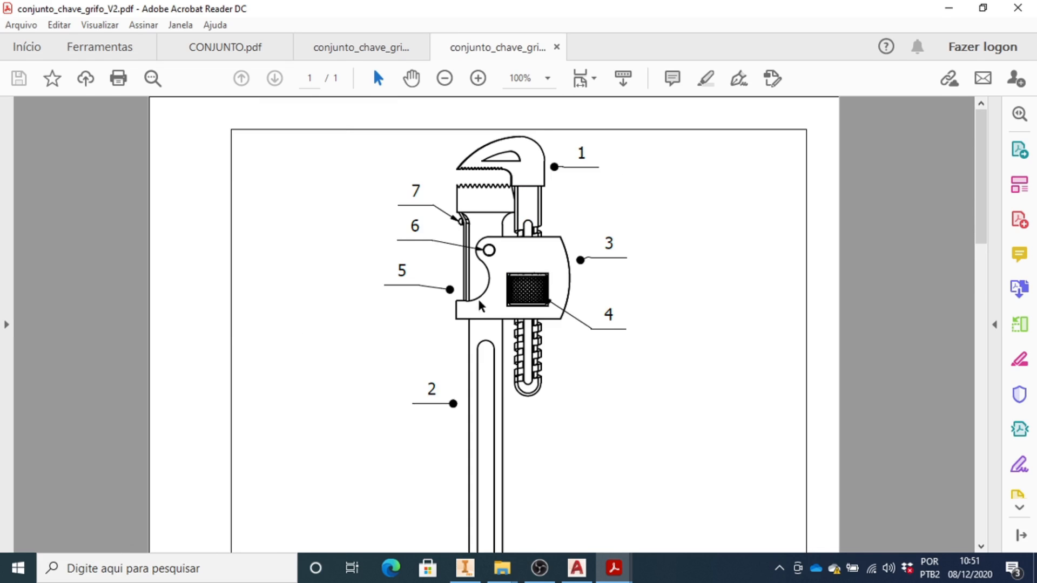
pyautogui.scroll(-15, 478, 286)
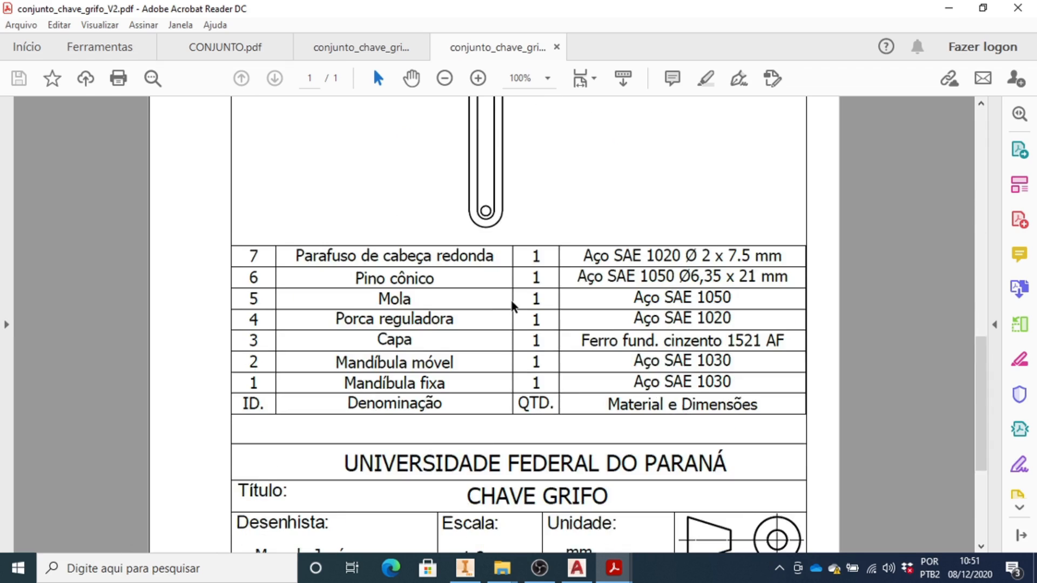
pyautogui.scroll(-1, 510, 299)
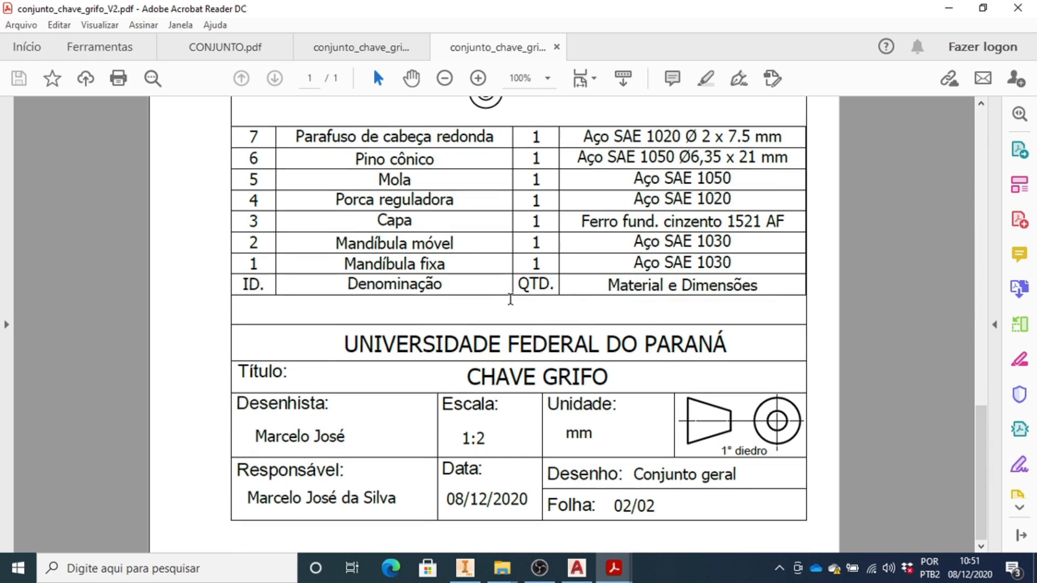
pyautogui.scroll(10, 510, 298)
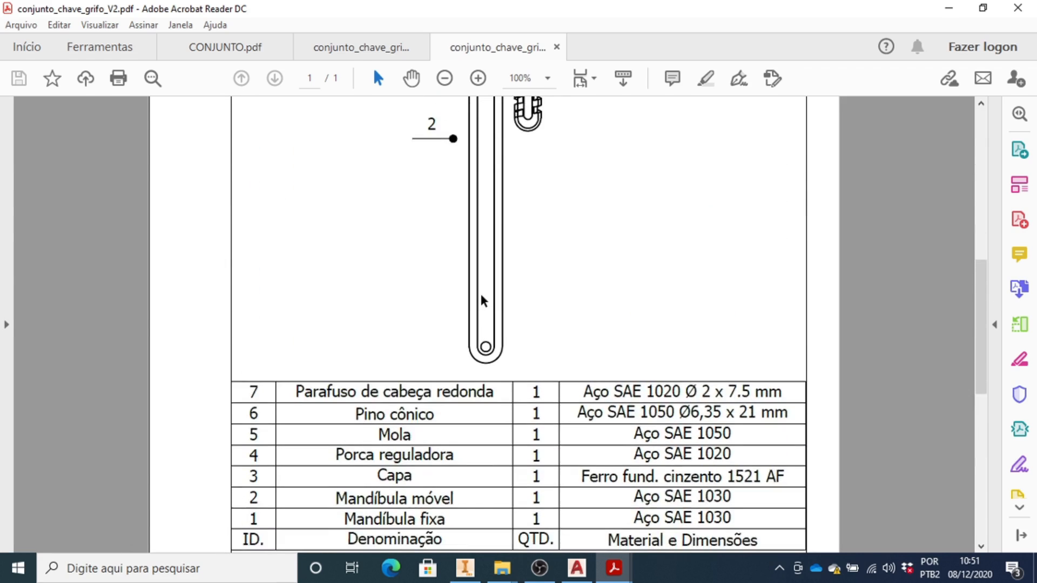